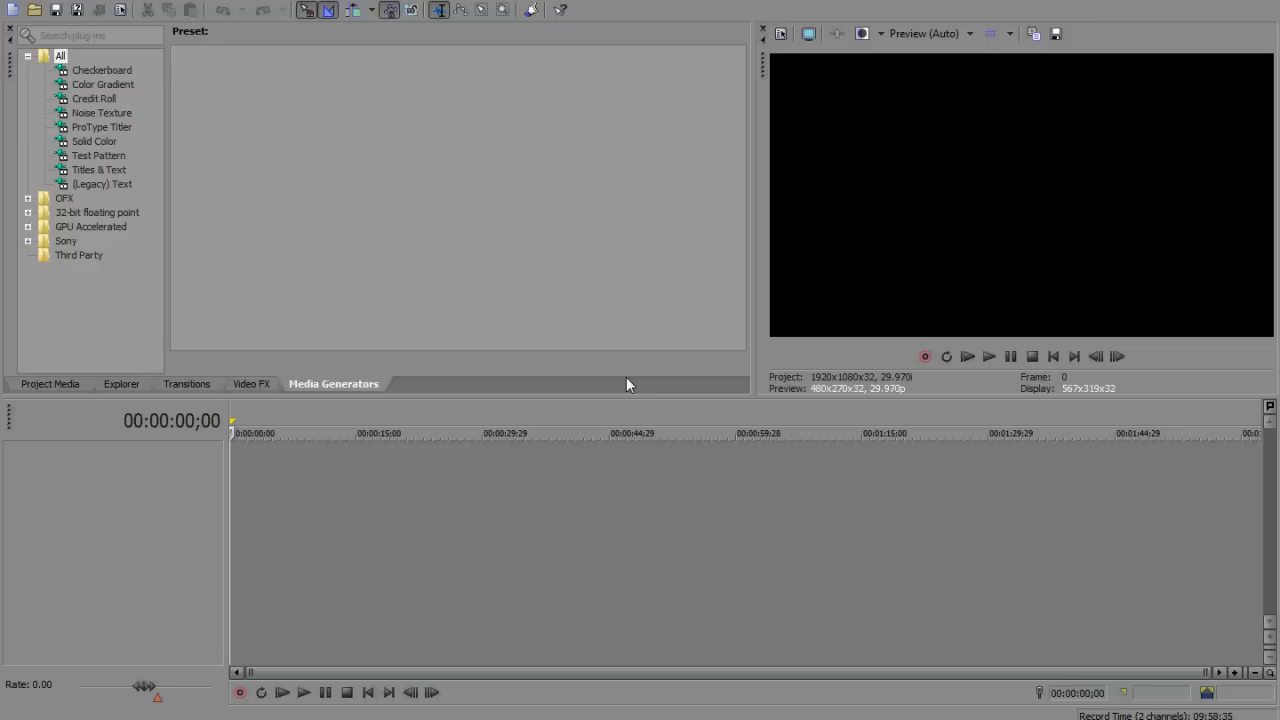
Step: Browse the media generators and add the Action Flip preset from Titles & Text to the timeline as a new video track
{"action": "left_click", "coordinate": [88, 156]}
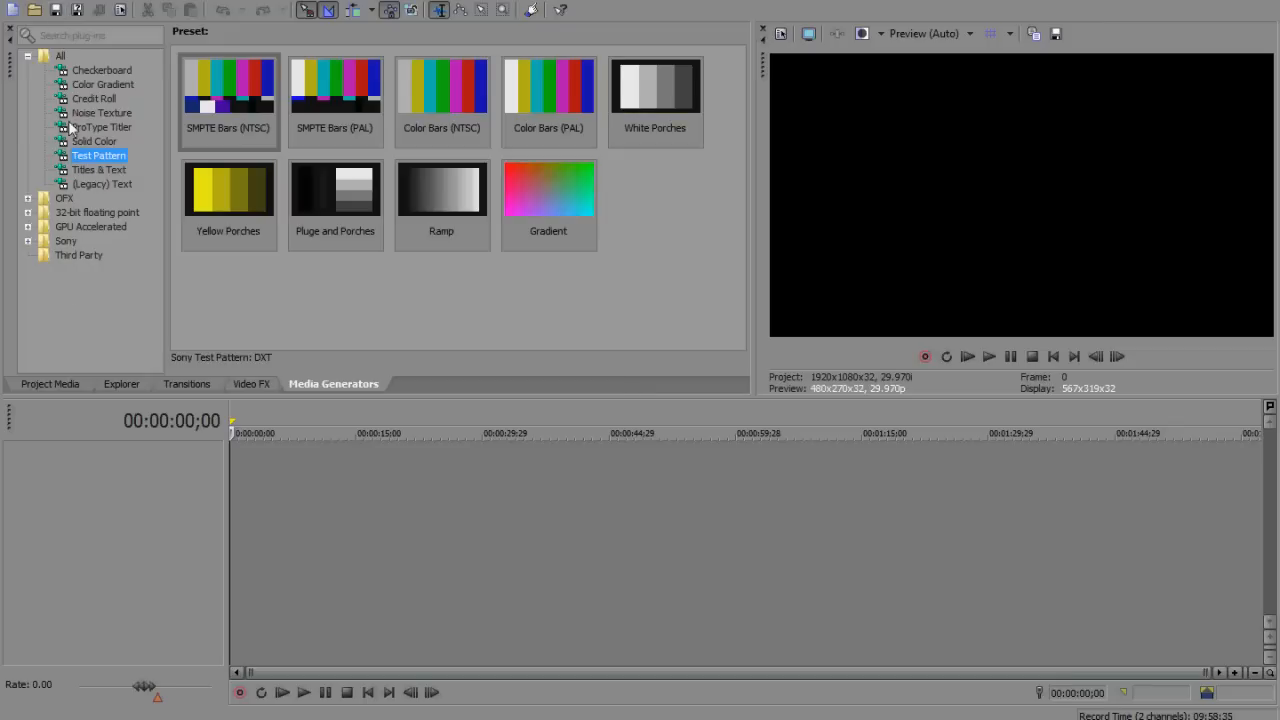
{"action": "left_click", "coordinate": [72, 86]}
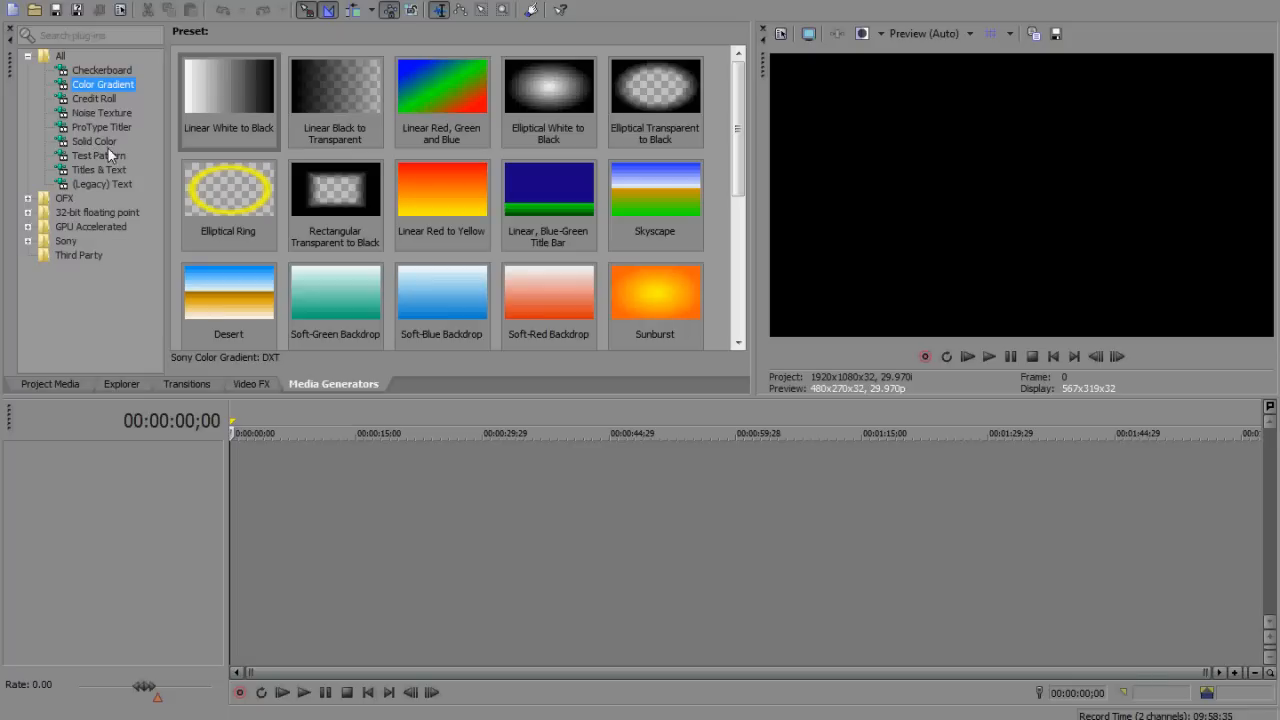
{"action": "left_click", "coordinate": [100, 71]}
{"action": "left_click", "coordinate": [107, 86]}
{"action": "left_click", "coordinate": [104, 127]}
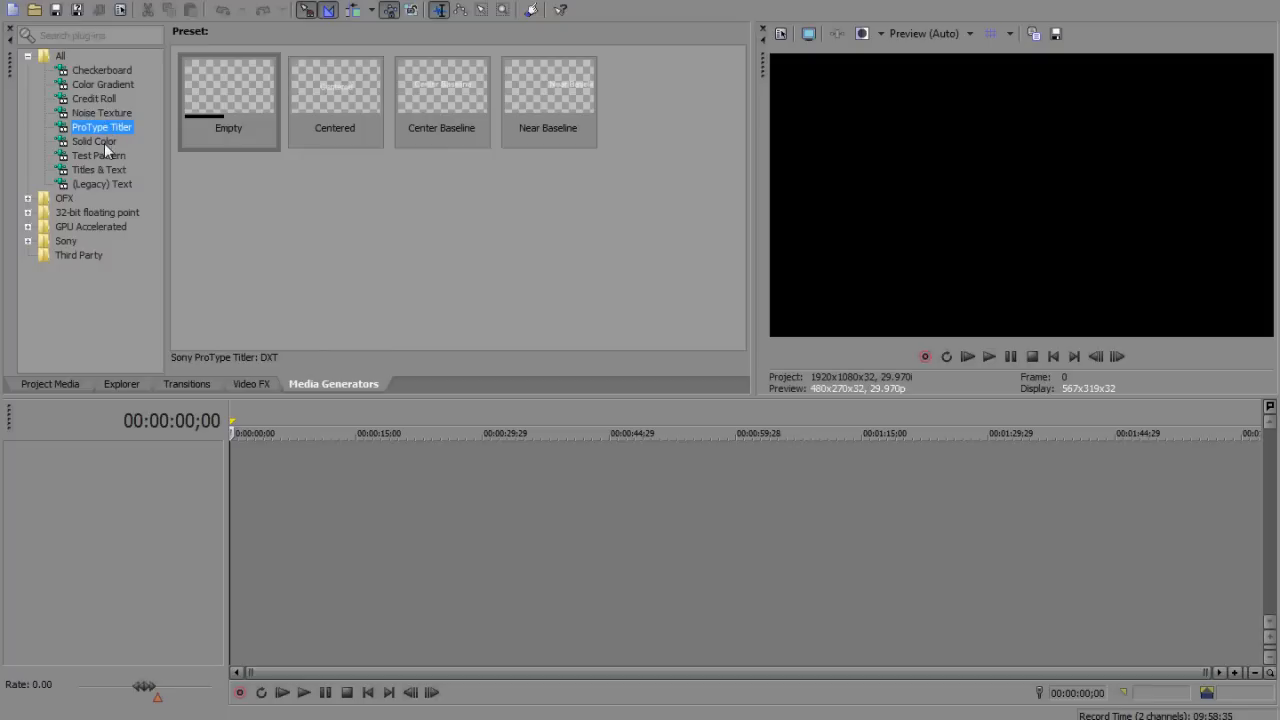
{"action": "left_click", "coordinate": [101, 159]}
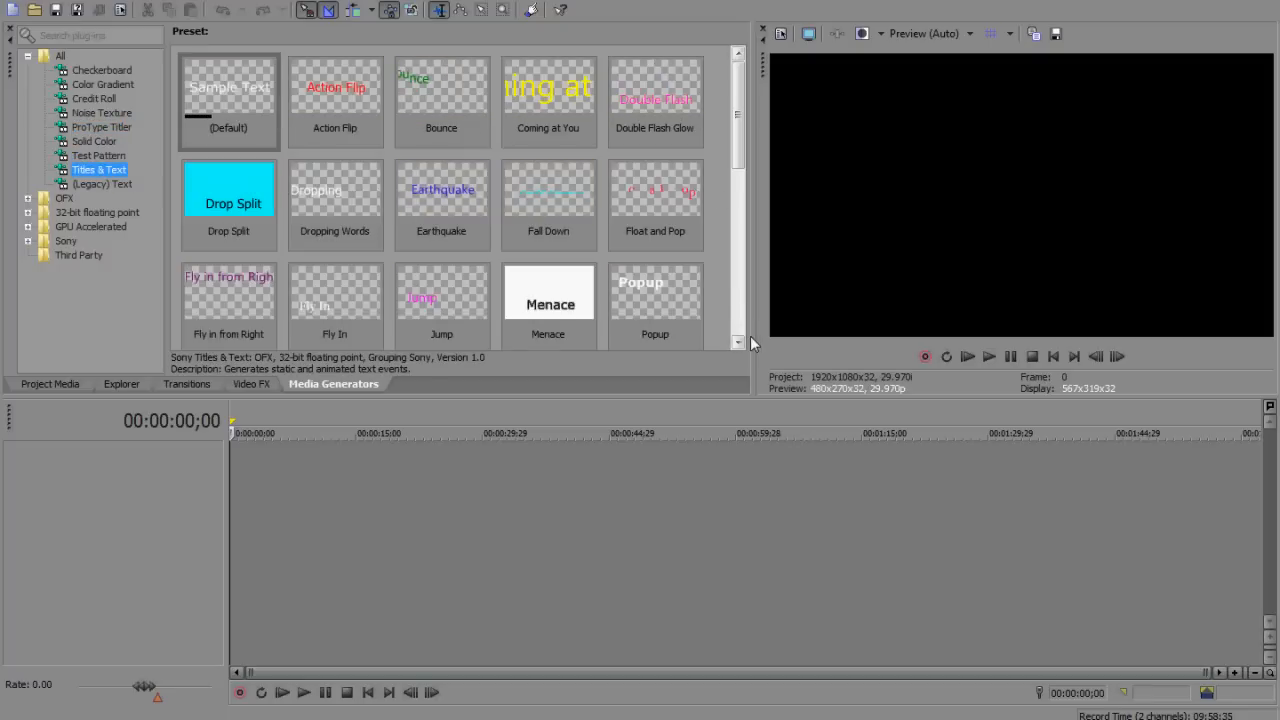
{"action": "left_click_drag", "start_coordinate": [754, 337], "coordinate": [763, 337]}
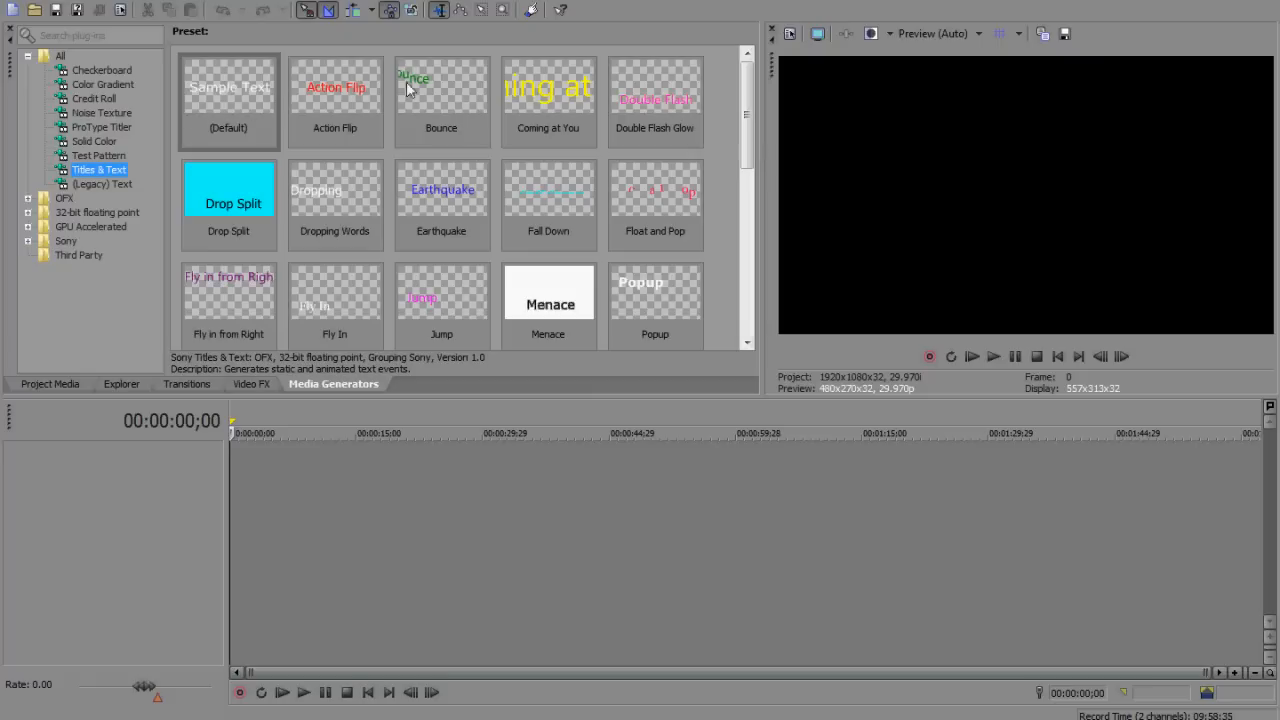
{"action": "left_click", "coordinate": [334, 97]}
{"action": "left_click_drag", "start_coordinate": [334, 97], "coordinate": [196, 464]}
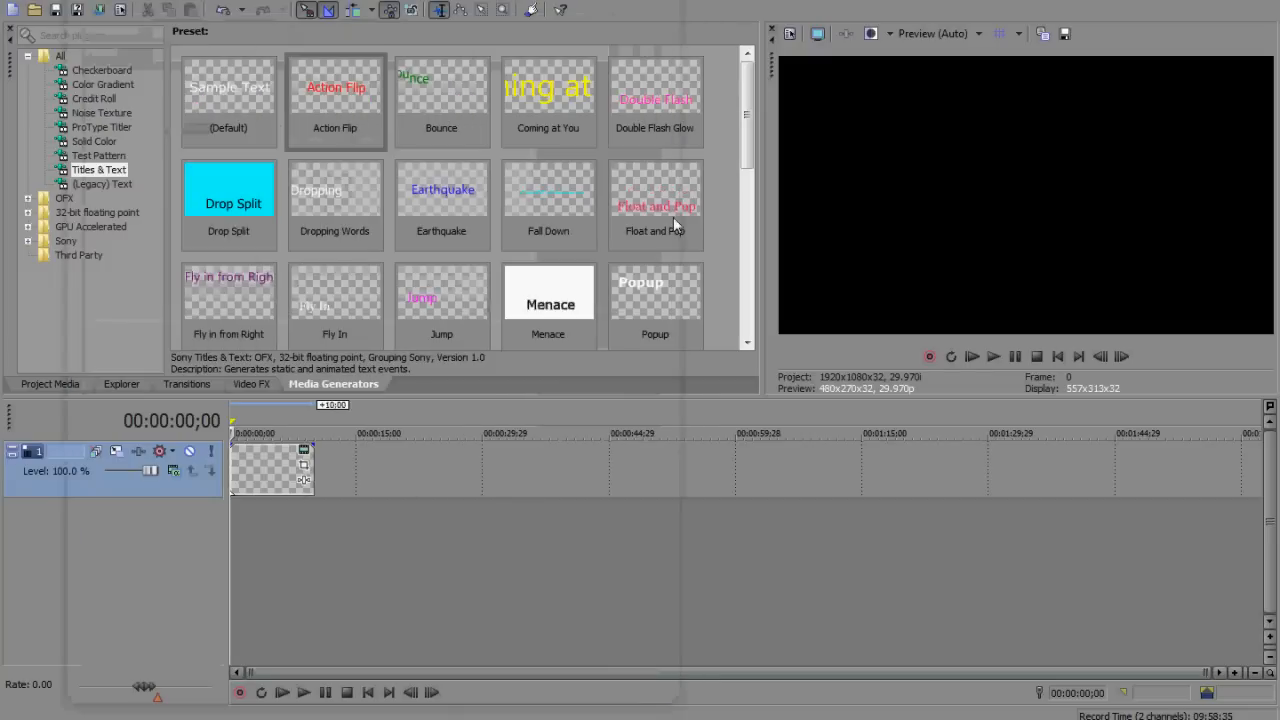
Step: Open the Action Flip title's generator settings and replace its text with "TechyTutorials"
{"action": "left_click_drag", "start_coordinate": [748, 138], "coordinate": [748, 305]}
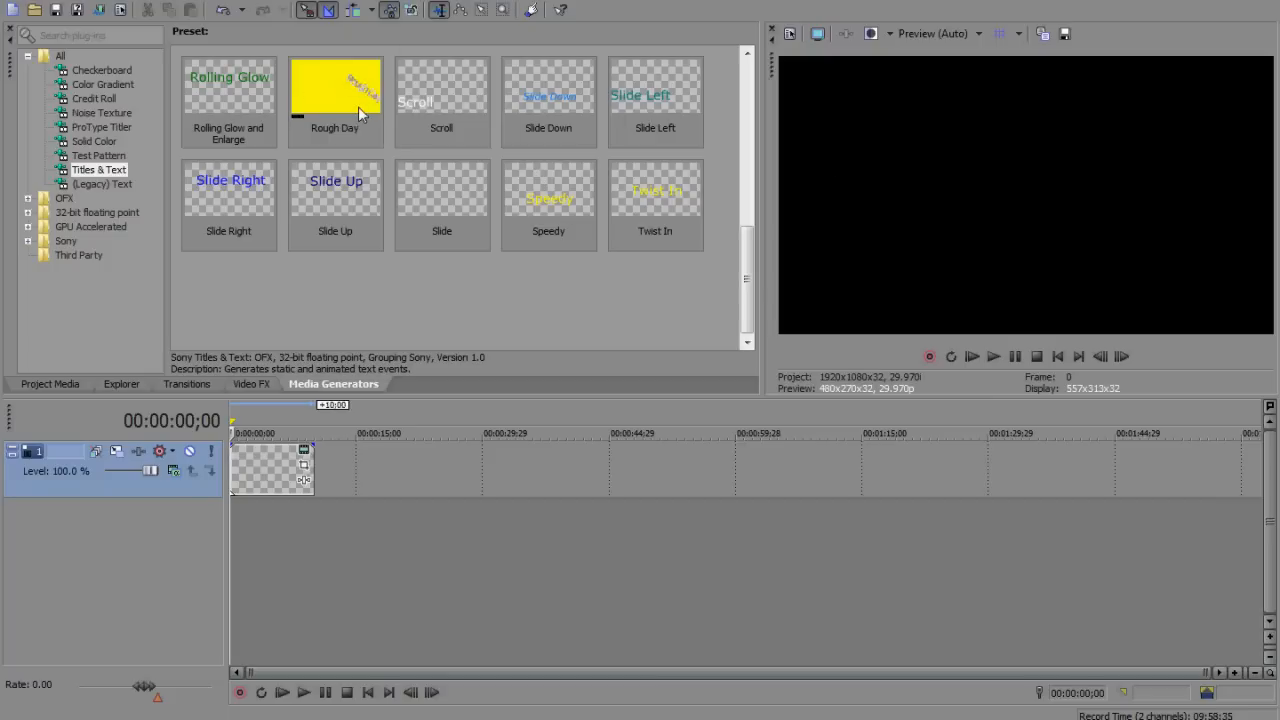
{"action": "left_click_drag", "start_coordinate": [745, 312], "coordinate": [757, 138]}
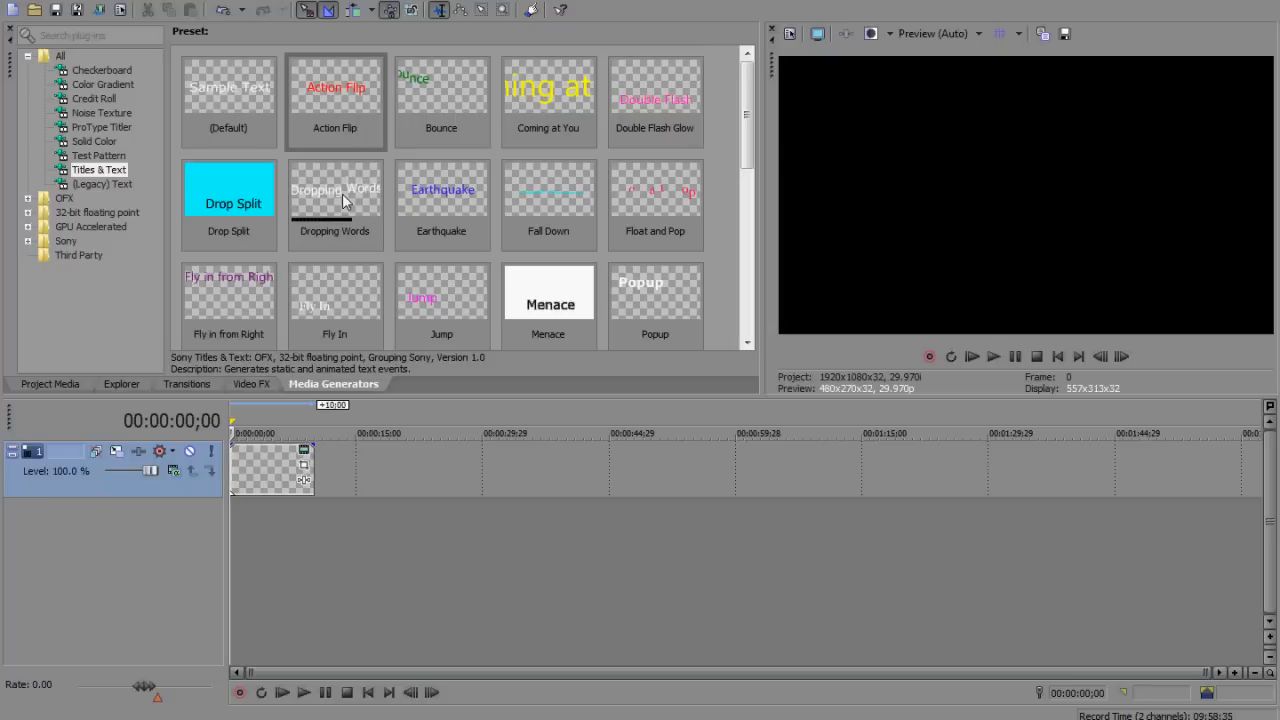
{"action": "left_click", "coordinate": [268, 506]}
{"action": "left_click", "coordinate": [304, 451]}
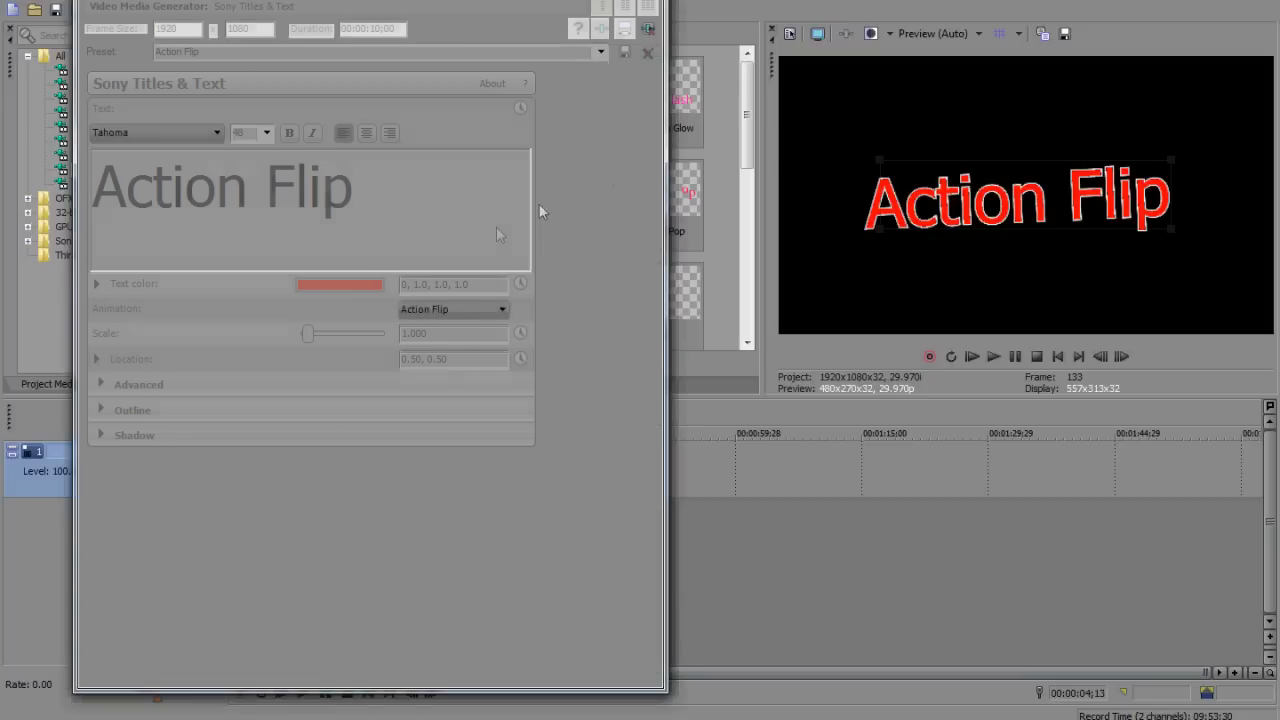
{"action": "key", "text": "ctrl+a"}
{"action": "type", "text": "TechyTutorials"}
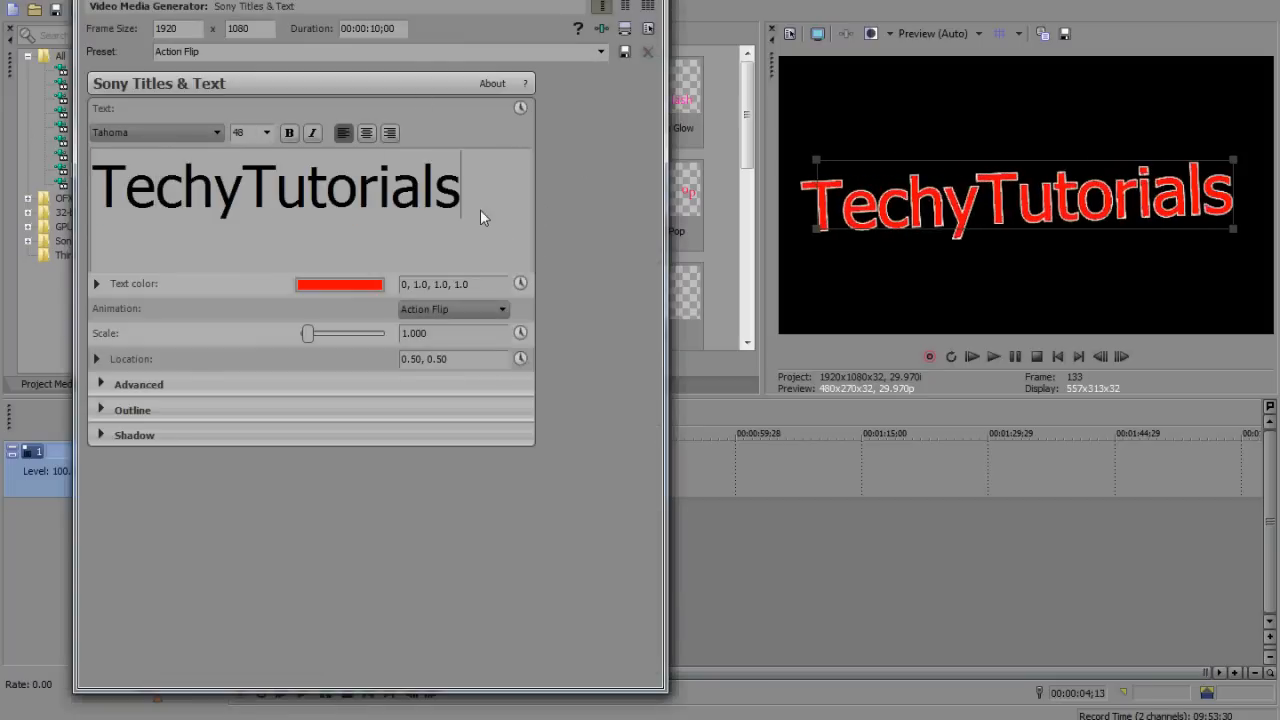
Step: Set the font of the whole title text to GoodMorningAfternoon and its size to 42
{"action": "double_click", "coordinate": [143, 195]}
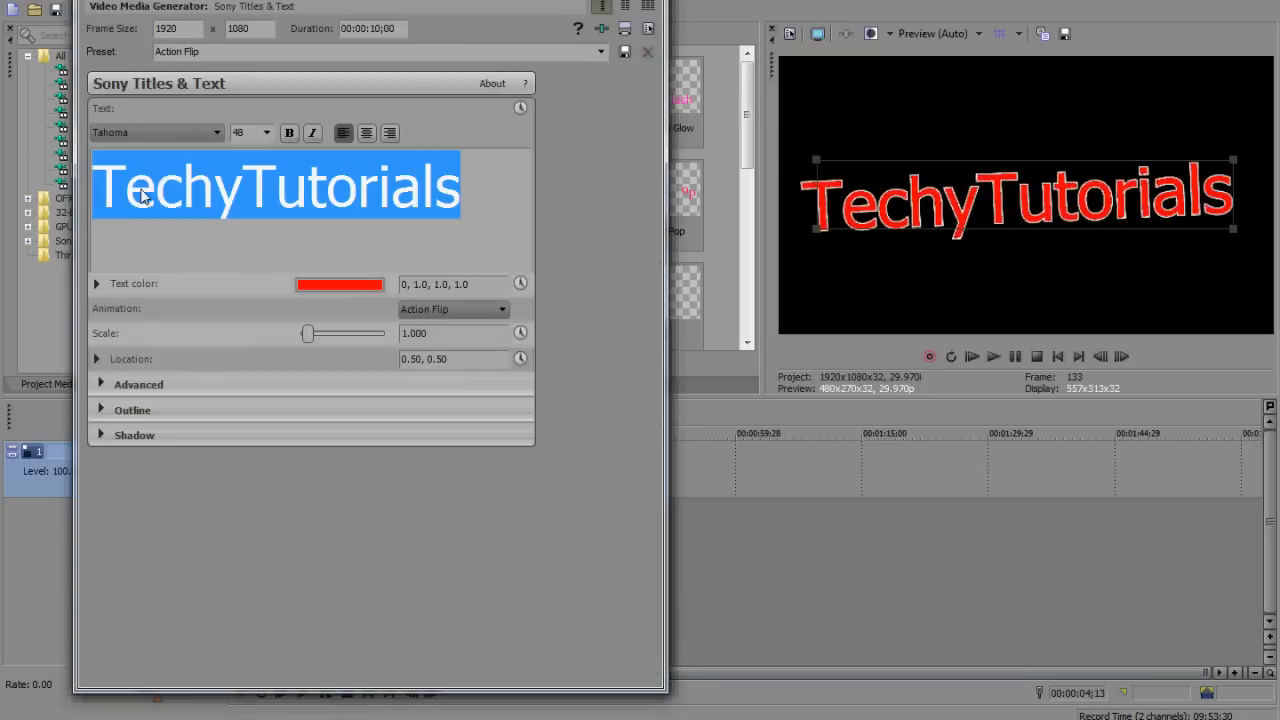
{"action": "left_click", "coordinate": [212, 132]}
{"action": "key", "text": "Down"}
{"action": "key", "text": "Return"}
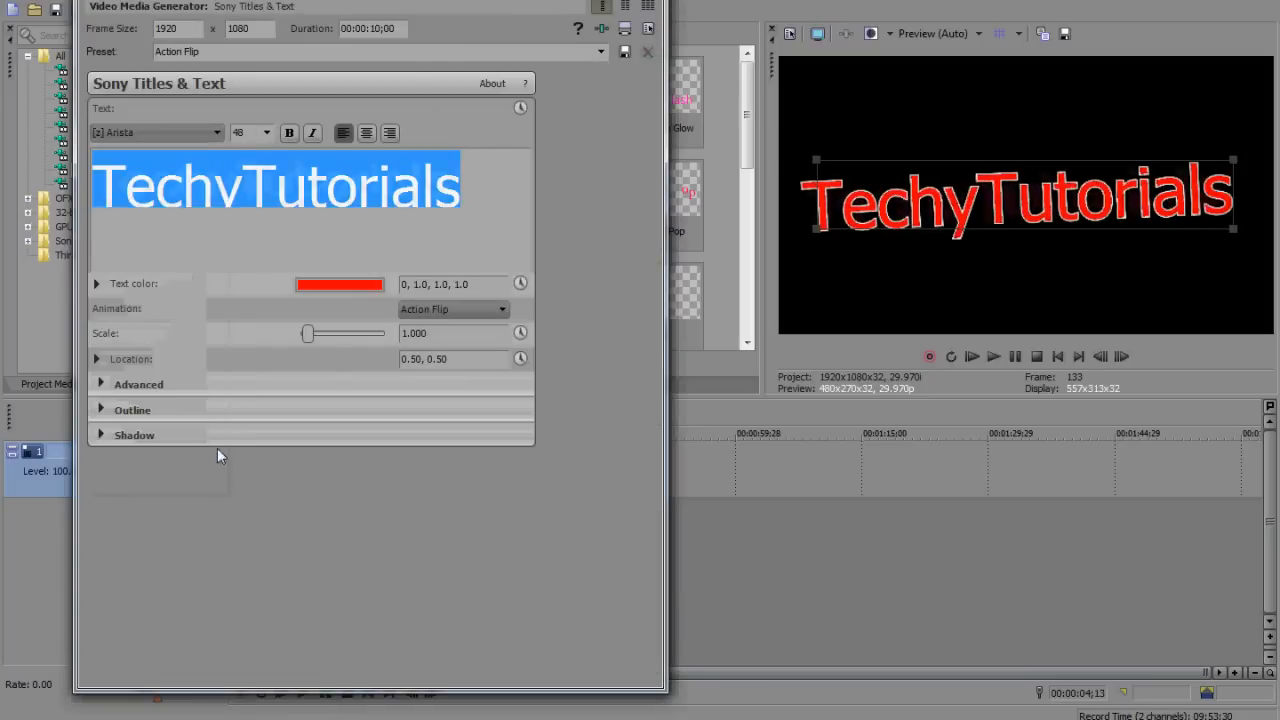
{"action": "left_click", "coordinate": [212, 132]}
{"action": "scroll", "coordinate": [218, 470], "scroll_direction": "down", "scroll_amount": 5}
{"action": "left_click_drag", "start_coordinate": [220, 472], "coordinate": [225, 275]}
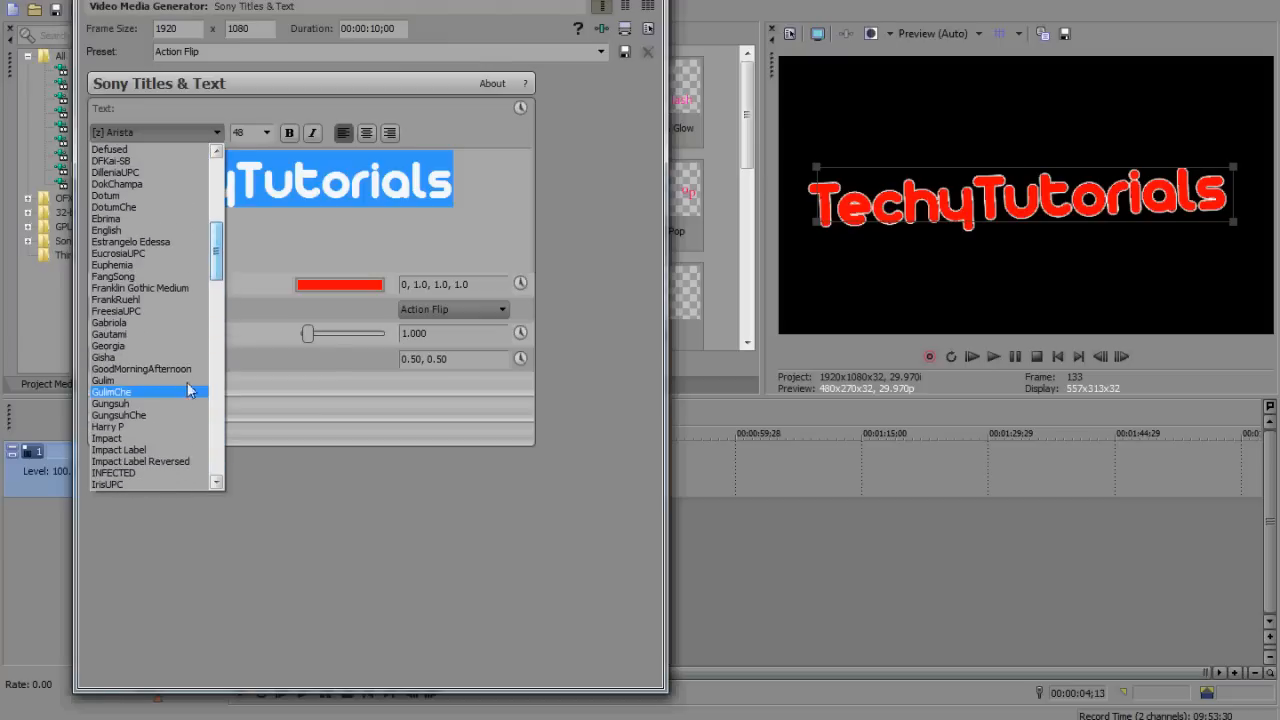
{"action": "left_click", "coordinate": [175, 357]}
{"action": "left_click", "coordinate": [266, 132]}
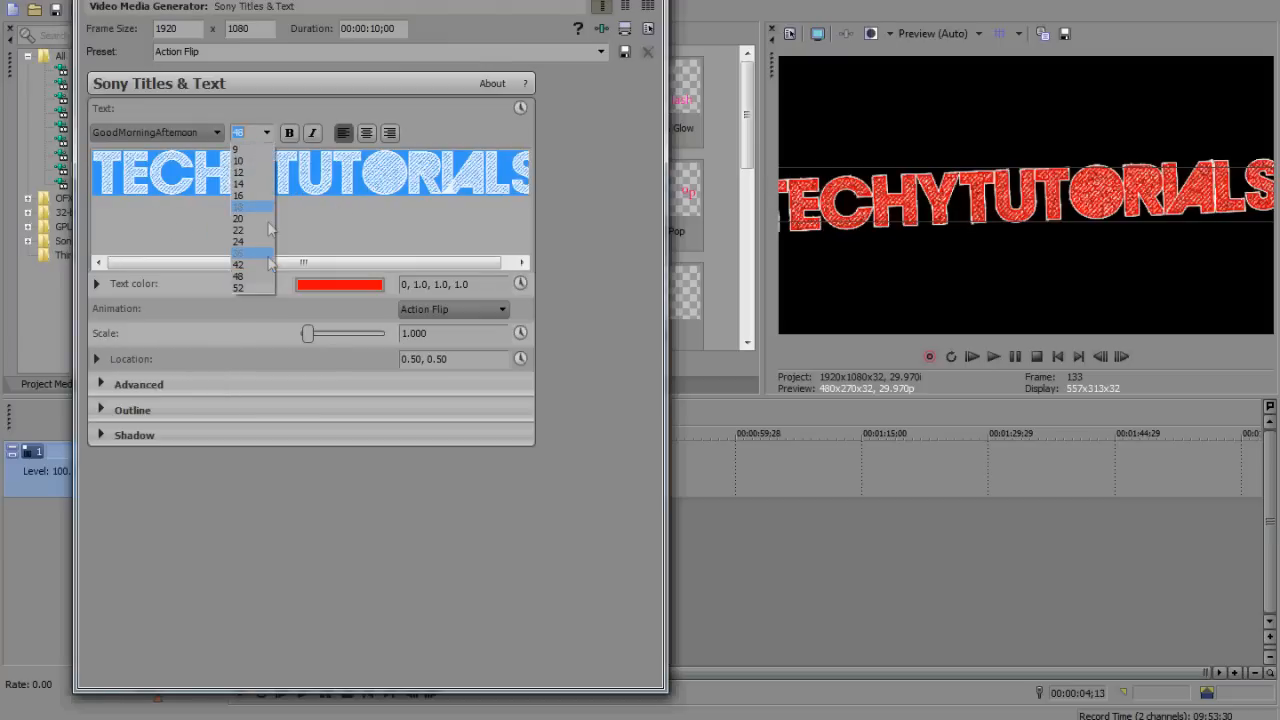
{"action": "left_click", "coordinate": [252, 278]}
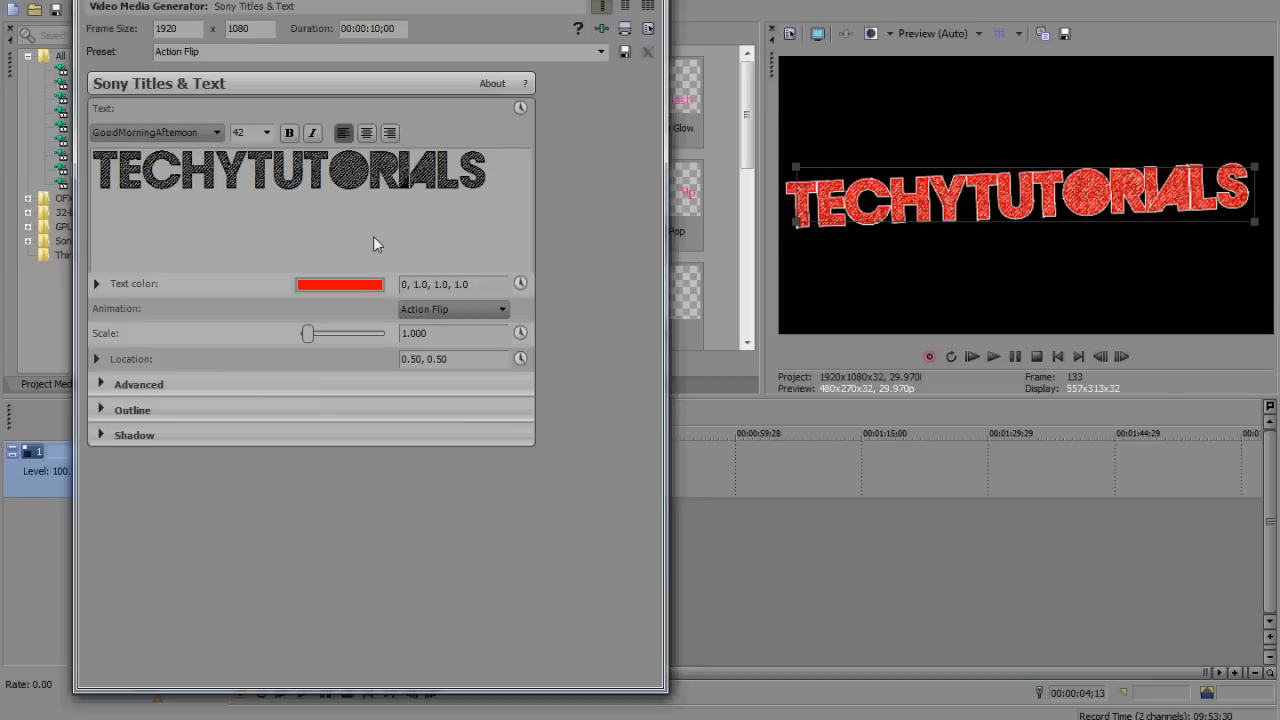
{"action": "left_click", "coordinate": [485, 216]}
Step: Change the title's text color to cyan, HSV 180, 0.97, 0.91, at full opacity
{"action": "left_click", "coordinate": [97, 284]}
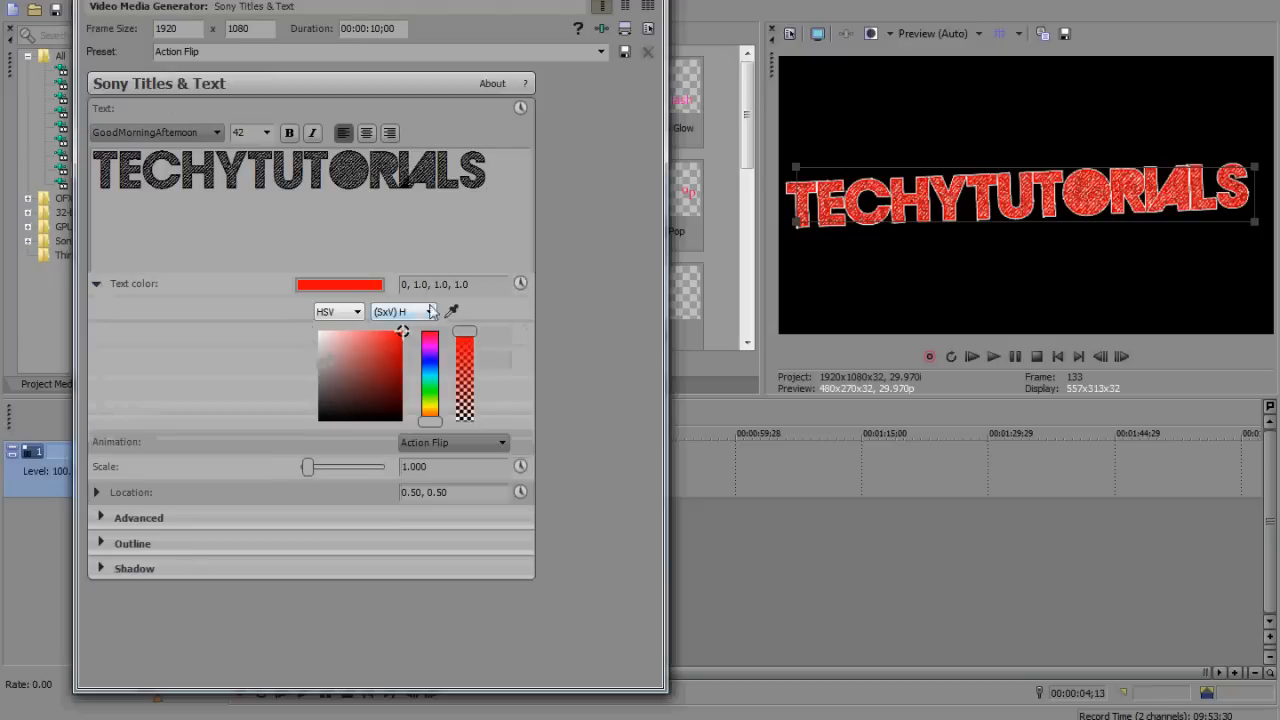
{"action": "left_click", "coordinate": [429, 376]}
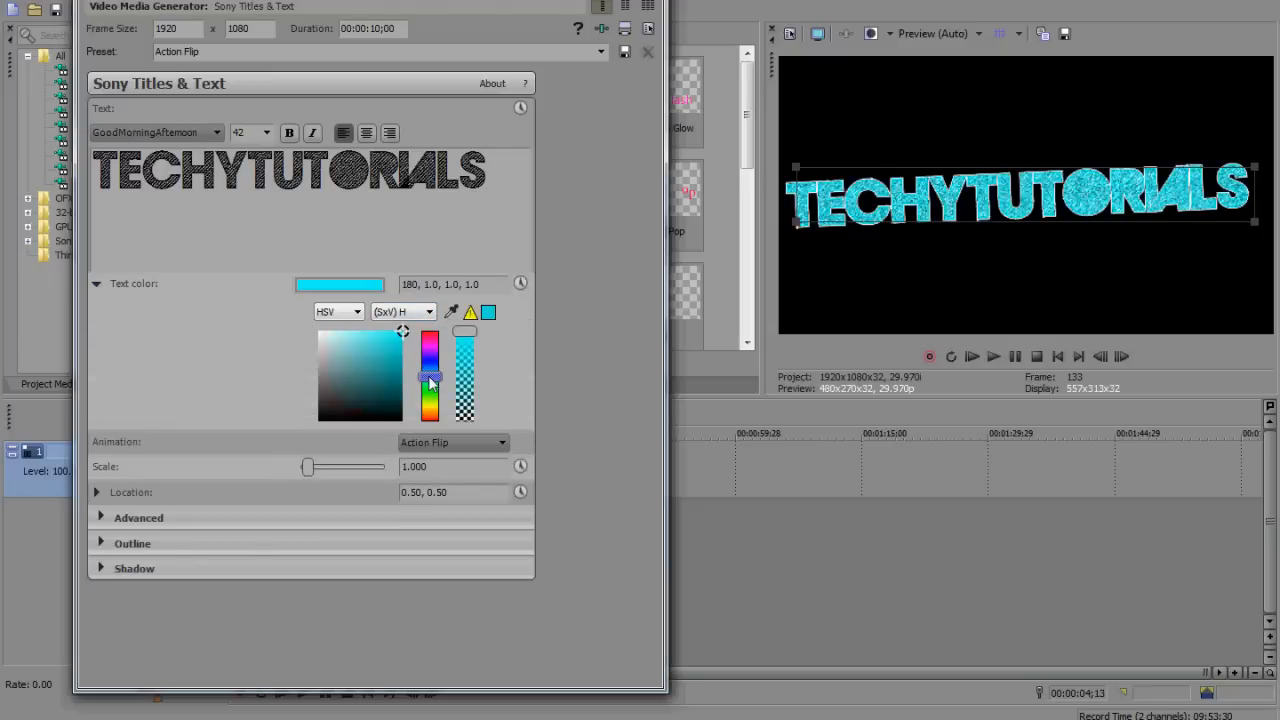
{"action": "mouse_move", "coordinate": [465, 331]}
{"action": "left_mouse_down"}
{"action": "mouse_move", "coordinate": [465, 392]}
{"action": "mouse_move", "coordinate": [465, 330]}
{"action": "left_mouse_up"}
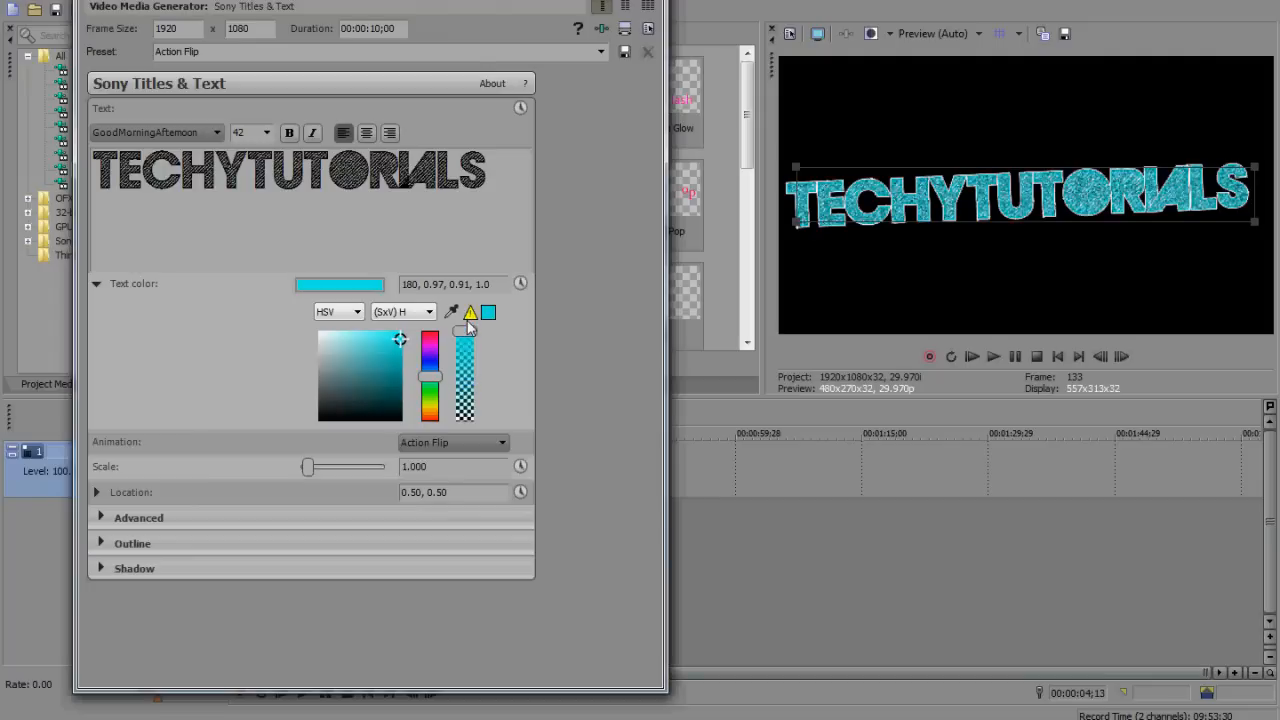
{"action": "left_click", "coordinate": [97, 285]}
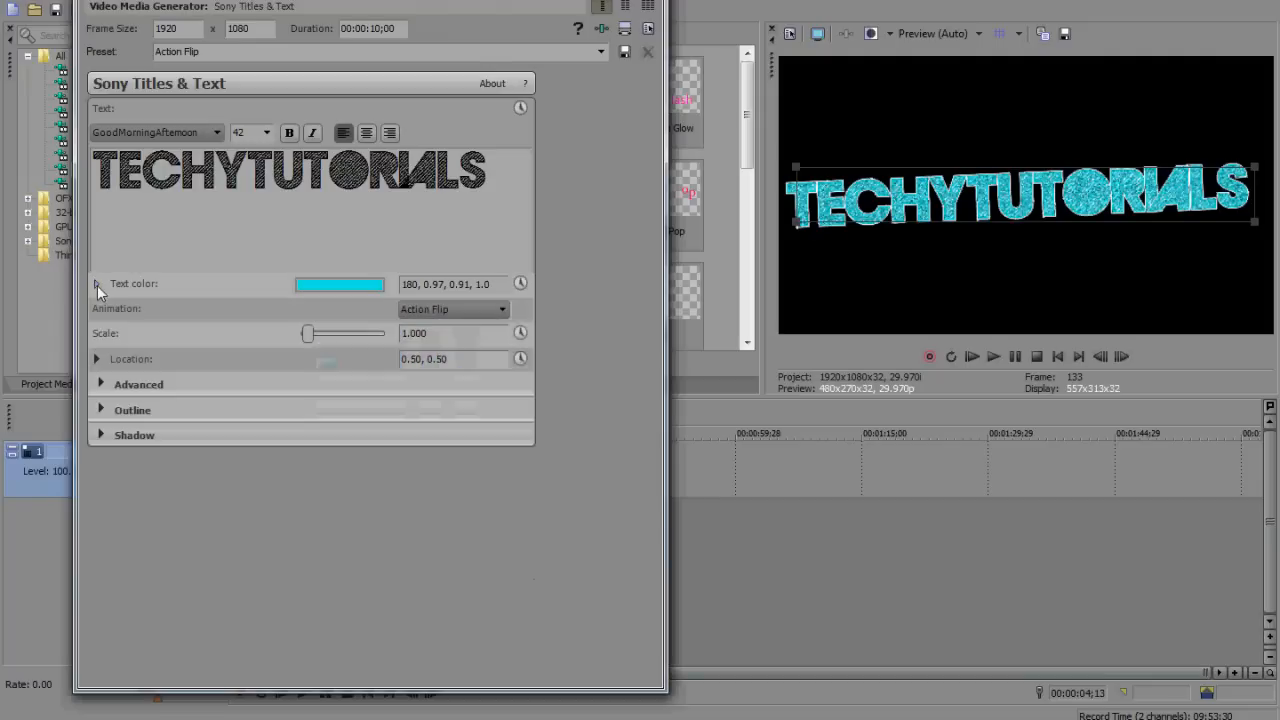
{"action": "left_click", "coordinate": [420, 308]}
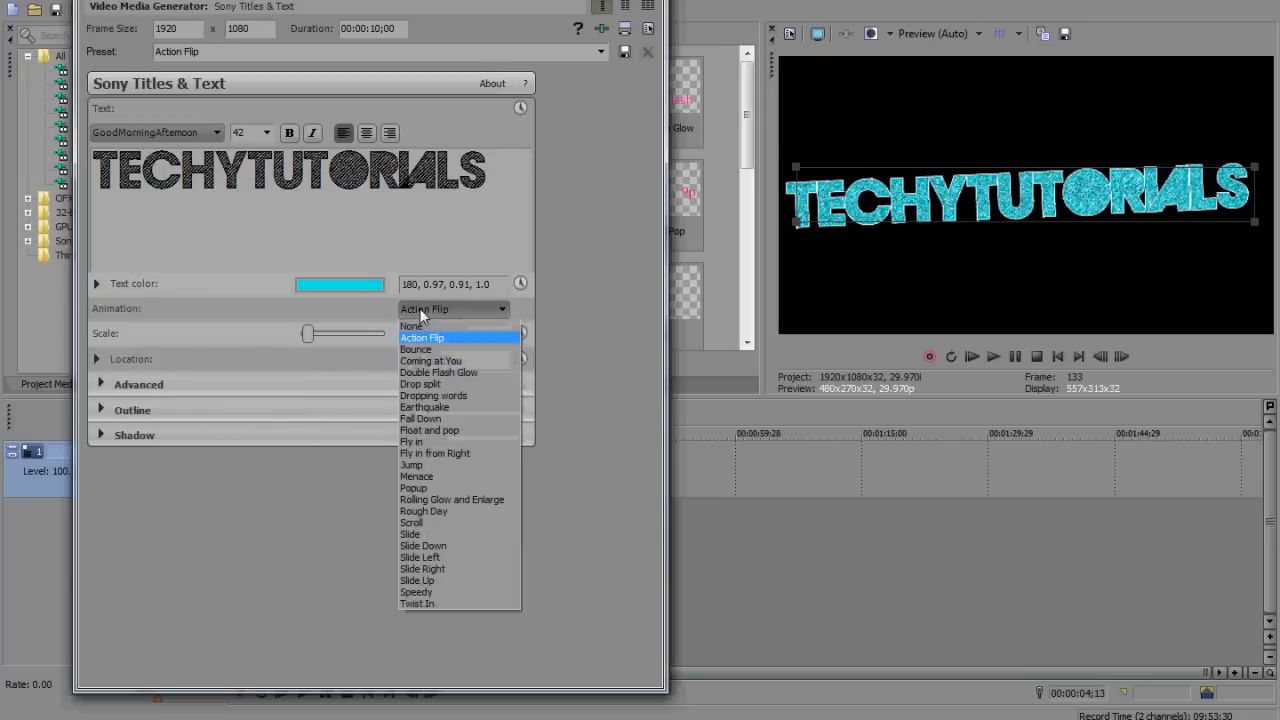
{"action": "left_click", "coordinate": [424, 310]}
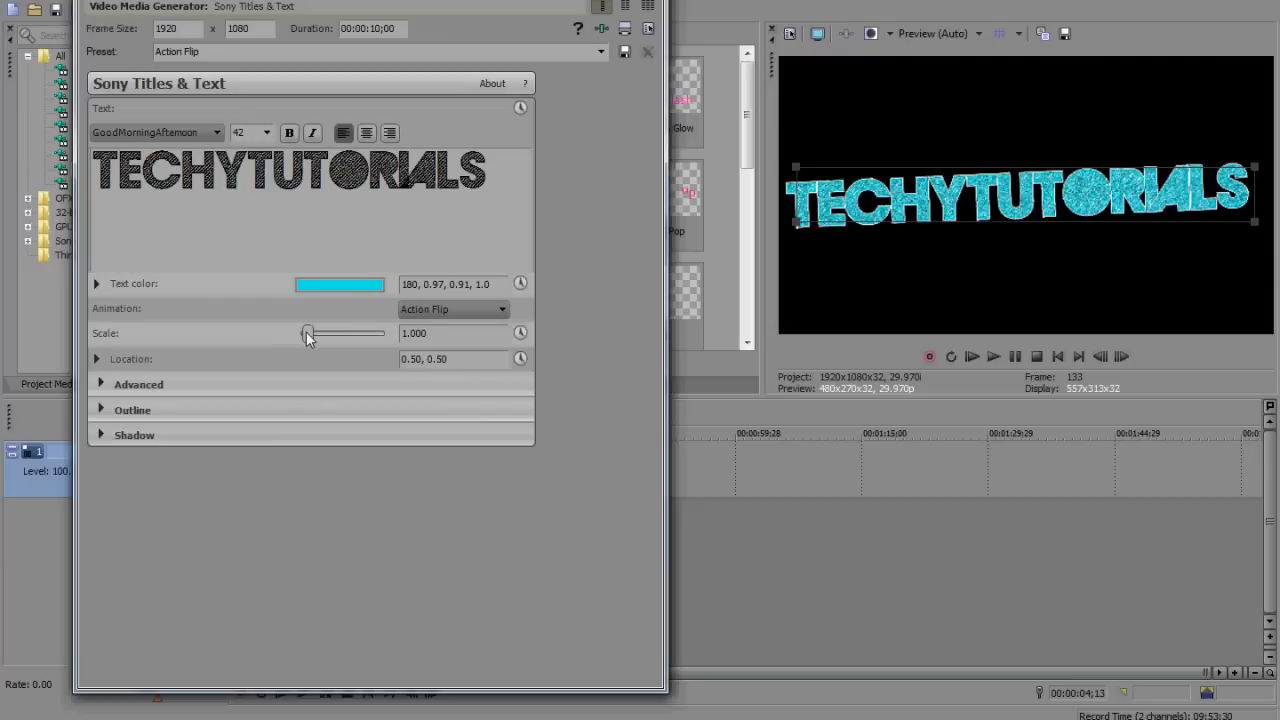
{"action": "left_click", "coordinate": [93, 358]}
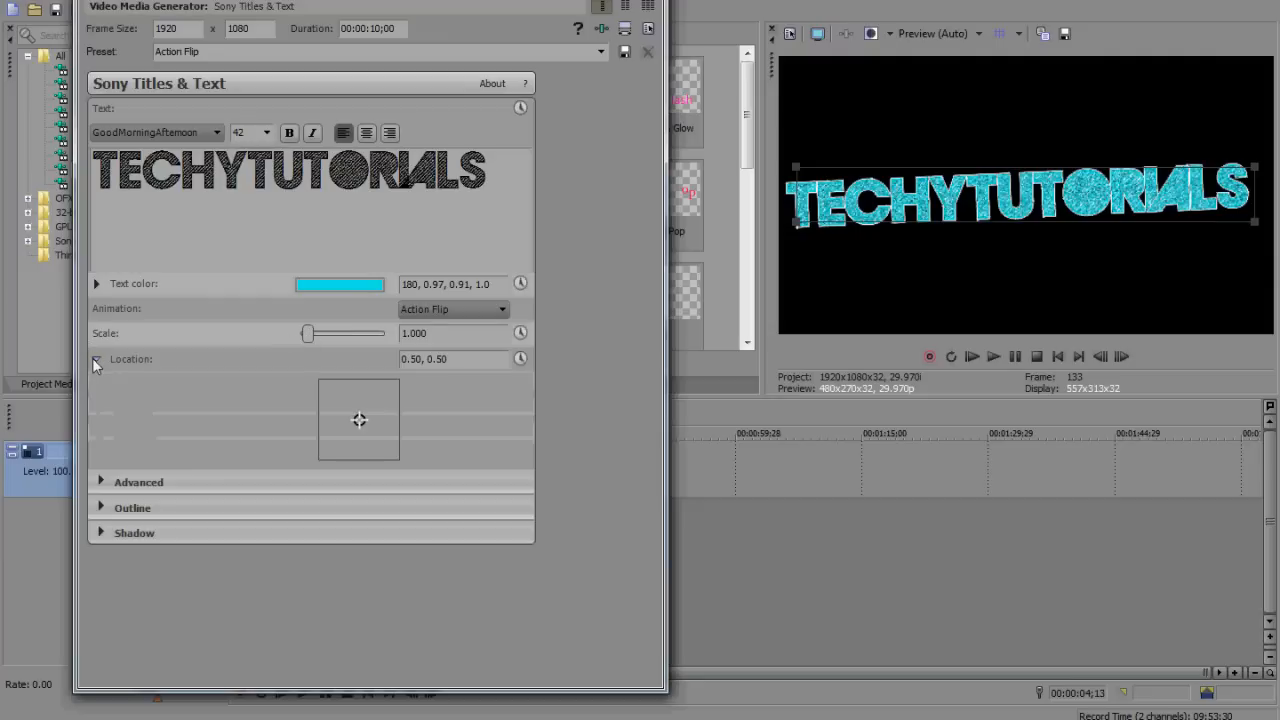
{"action": "left_click", "coordinate": [94, 359]}
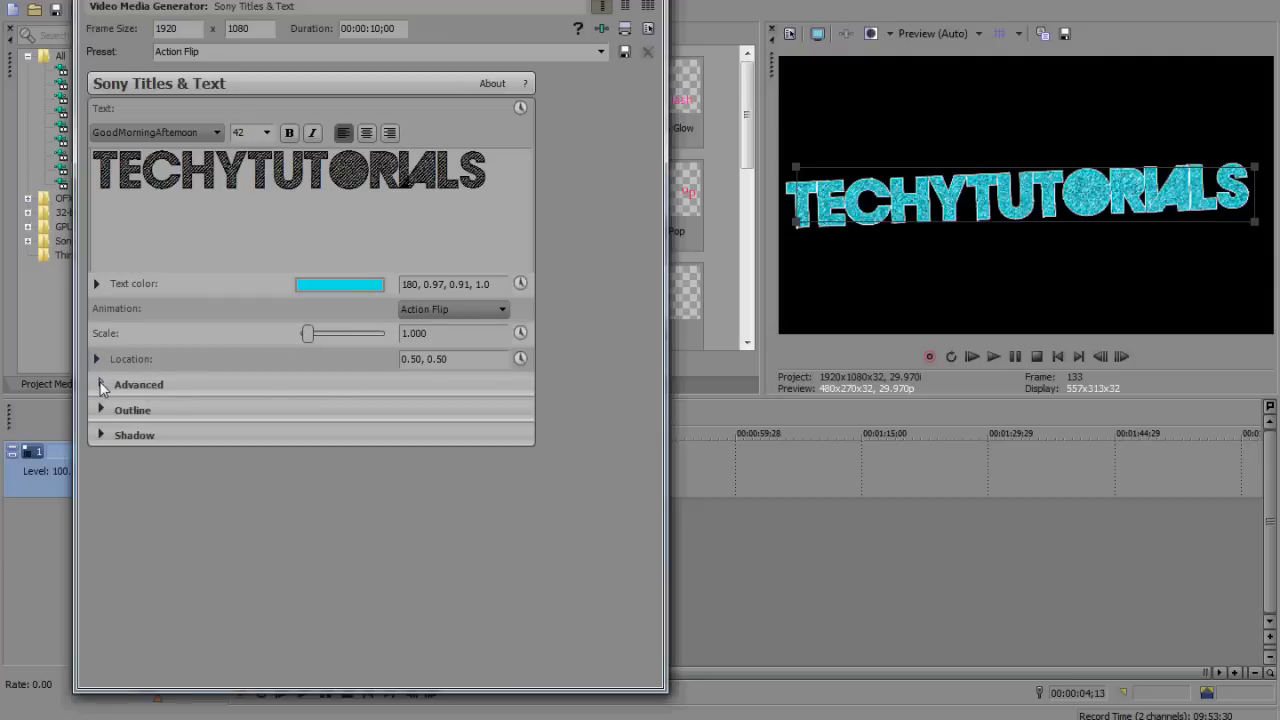
Step: Set the title's tracking to -0.053 in the advanced settings
{"action": "left_click", "coordinate": [101, 386]}
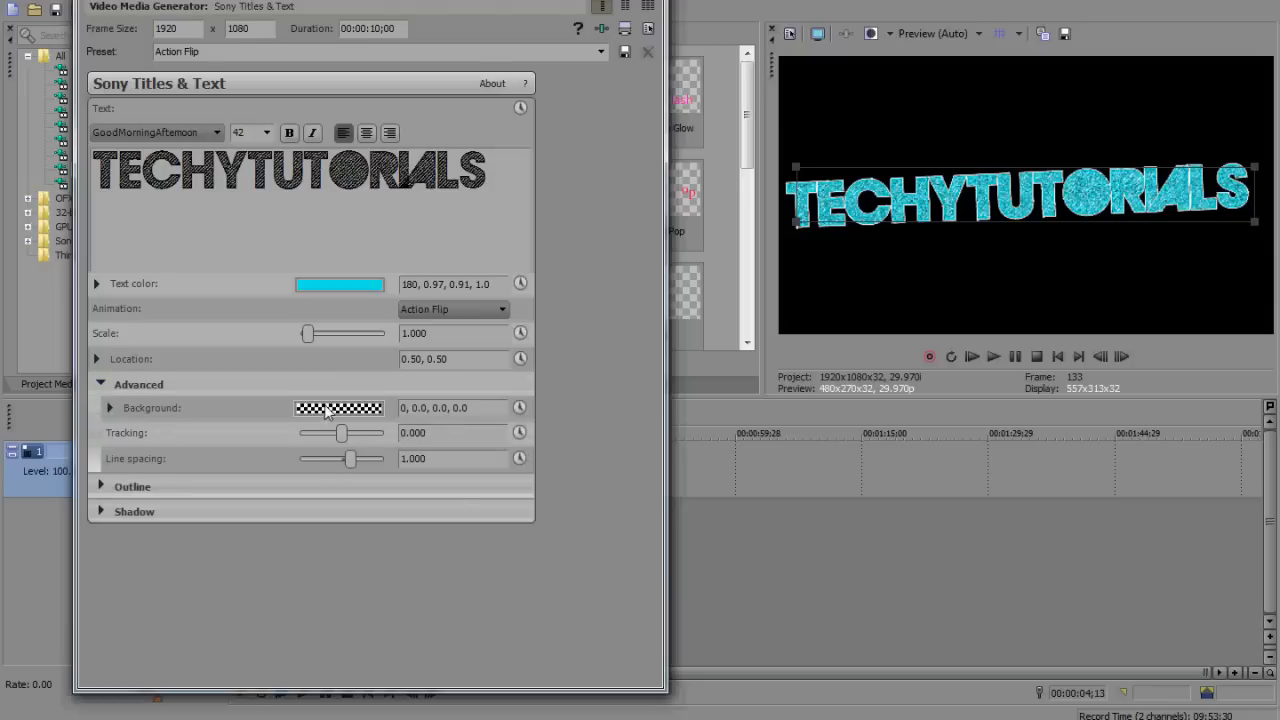
{"action": "left_click_drag", "start_coordinate": [342, 433], "coordinate": [341, 437]}
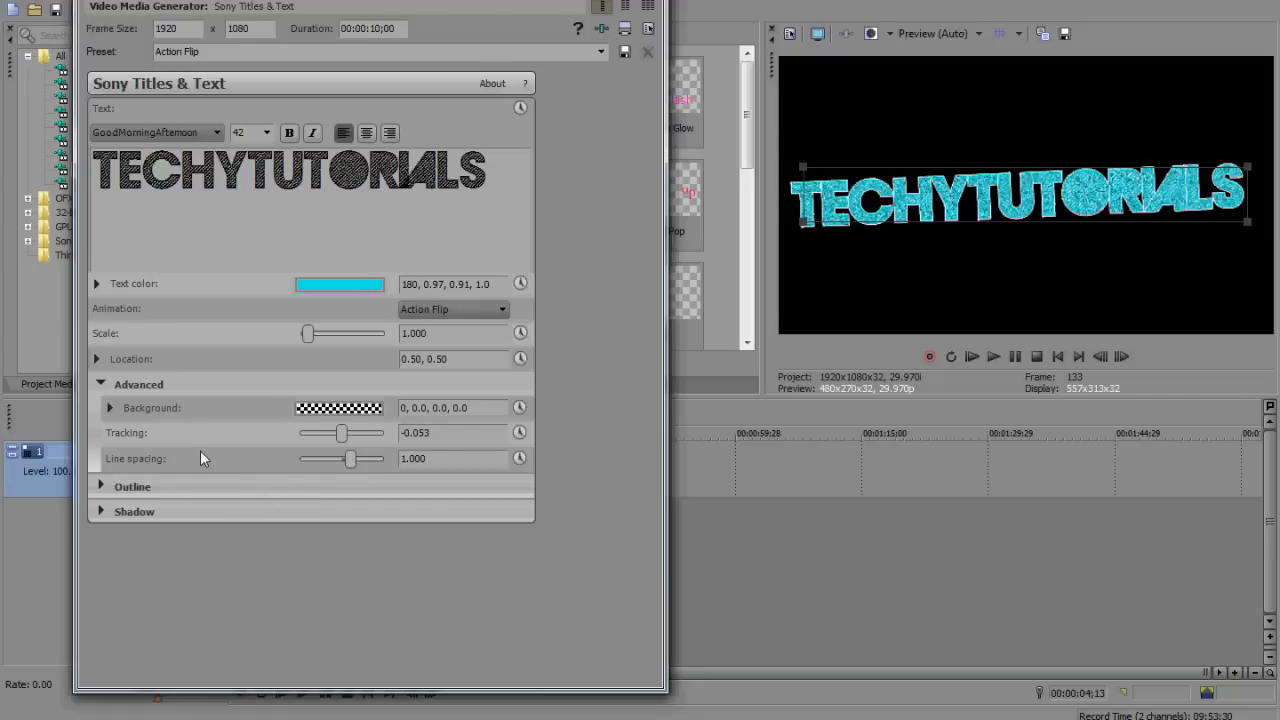
{"action": "left_click", "coordinate": [101, 384]}
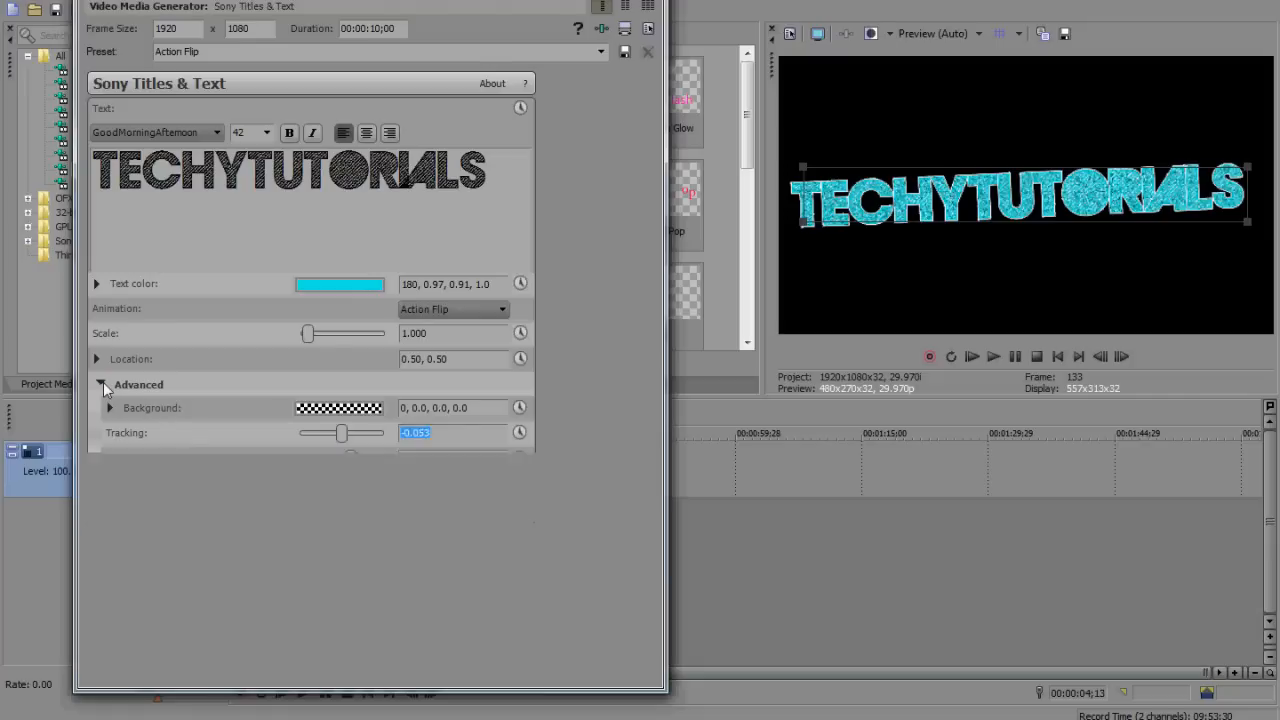
Step: Set the title's outline color to bright blue, HSV 188, 0.99, 1.0
{"action": "left_click", "coordinate": [101, 411]}
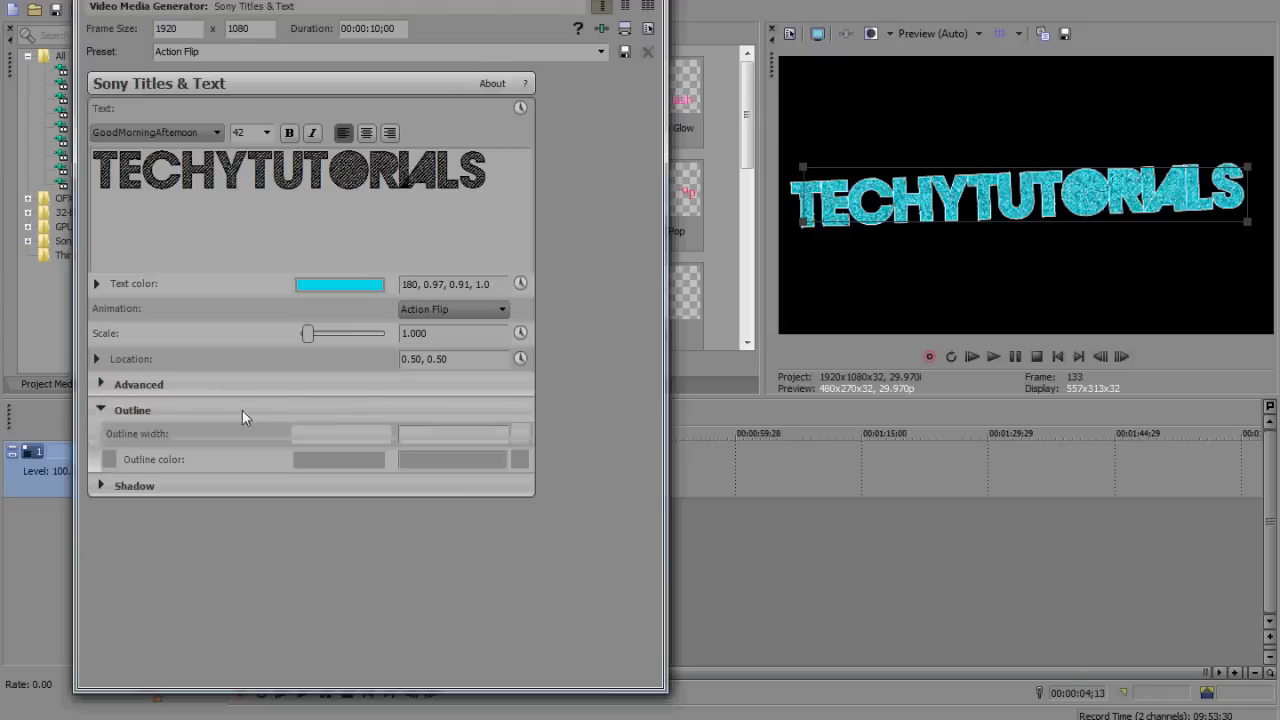
{"action": "left_click", "coordinate": [343, 459]}
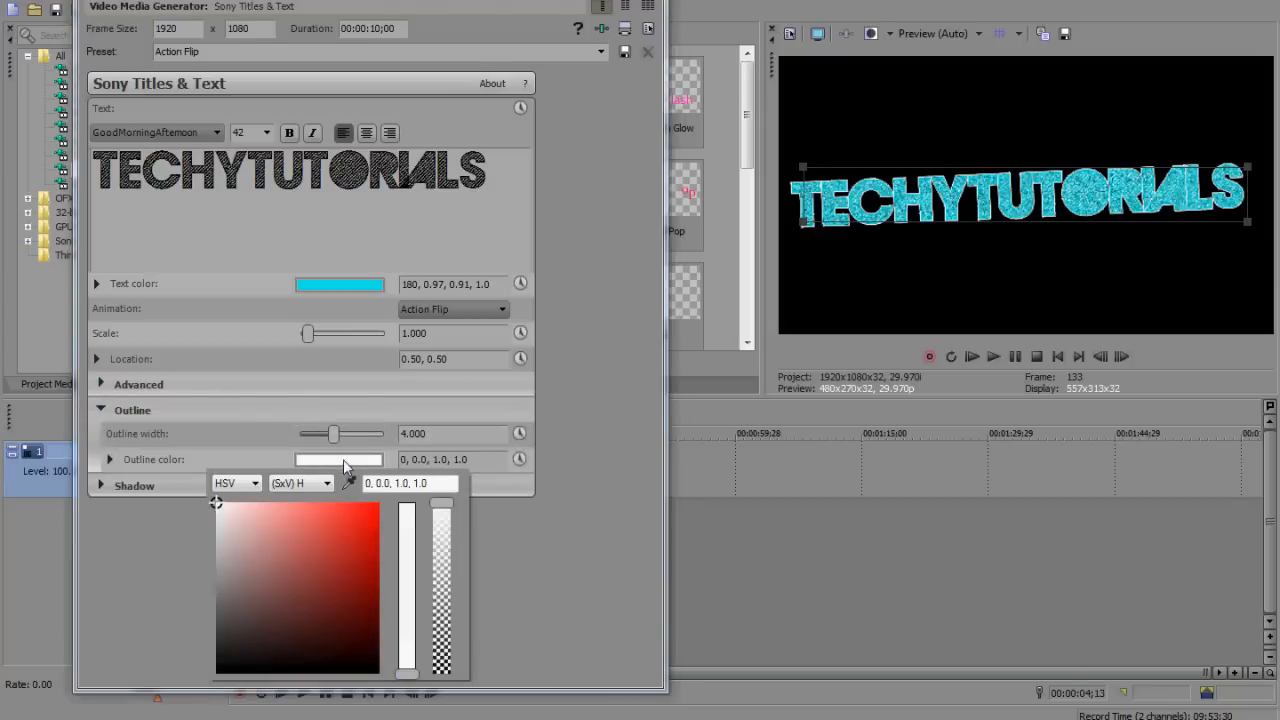
{"action": "left_click", "coordinate": [360, 538]}
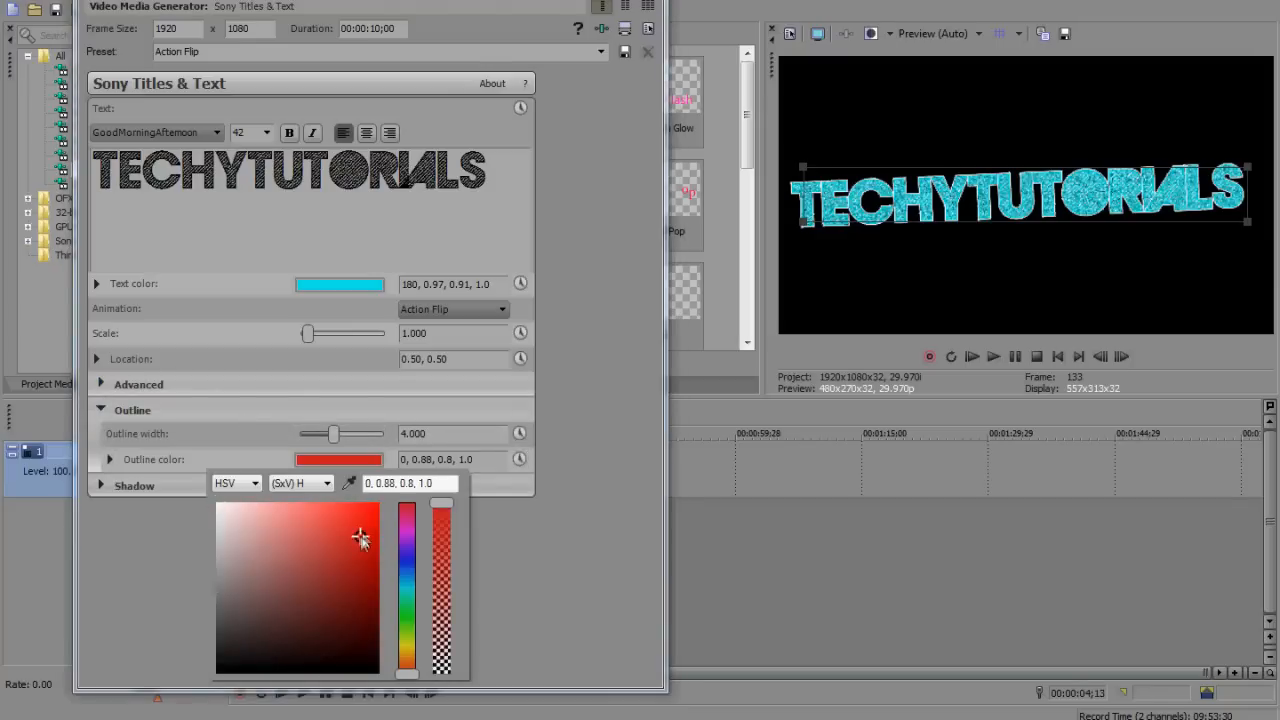
{"action": "left_click", "coordinate": [408, 584]}
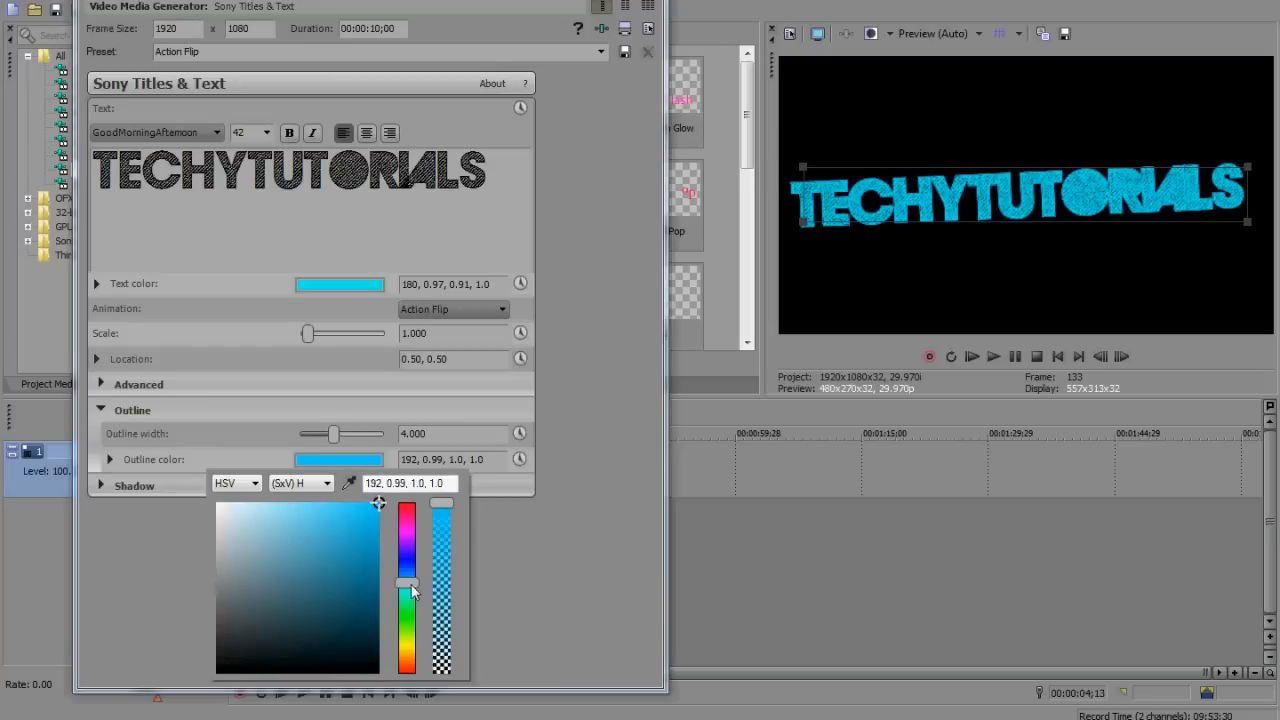
{"action": "left_click_drag", "start_coordinate": [413, 590], "coordinate": [410, 586]}
{"action": "left_click", "coordinate": [322, 435]}
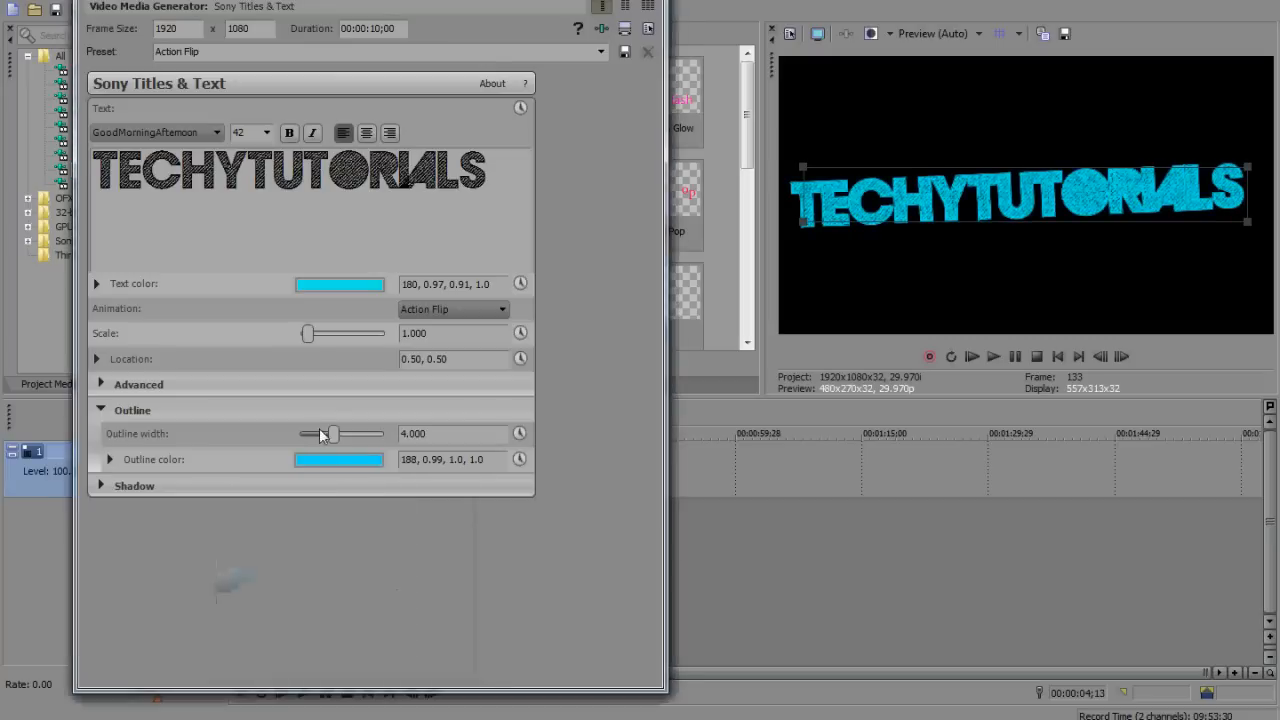
Step: Change the outline color to near-white, HSV 188, 0.07, 0.95, and set the outline width to about 2.316
{"action": "left_click", "coordinate": [338, 460]}
{"action": "left_click", "coordinate": [275, 528]}
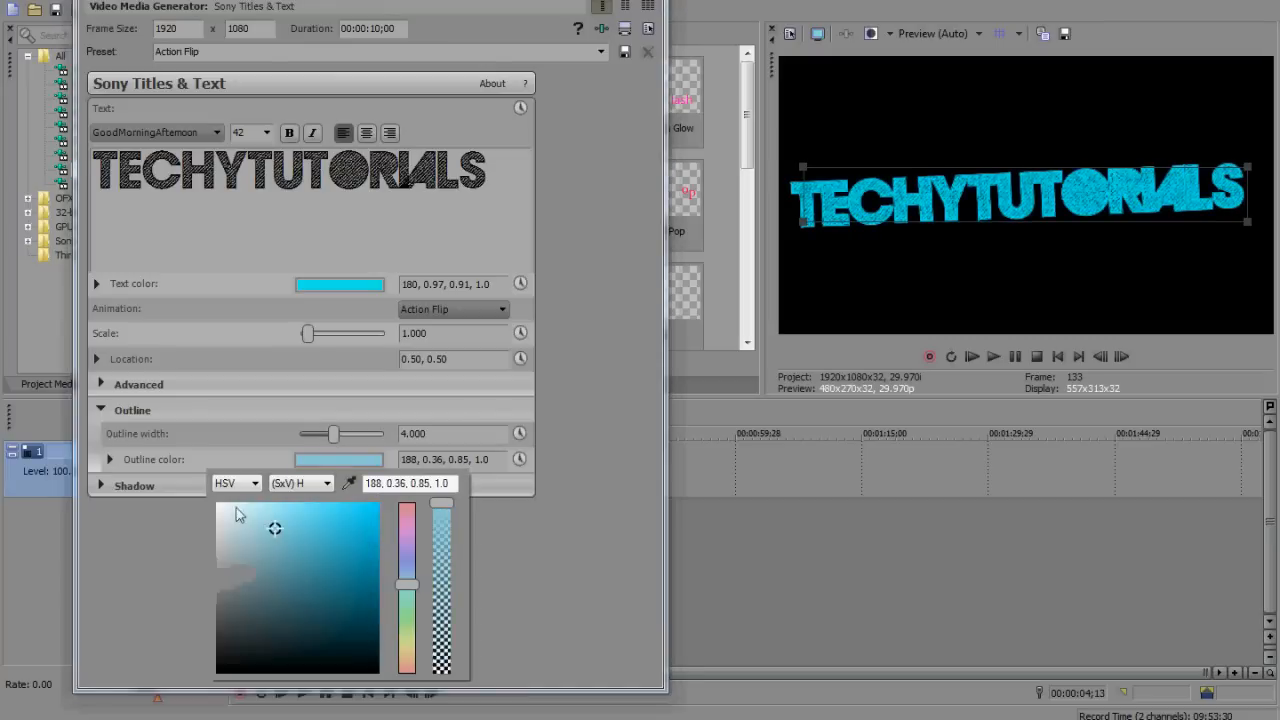
{"action": "left_click", "coordinate": [224, 508]}
{"action": "left_click", "coordinate": [345, 438]}
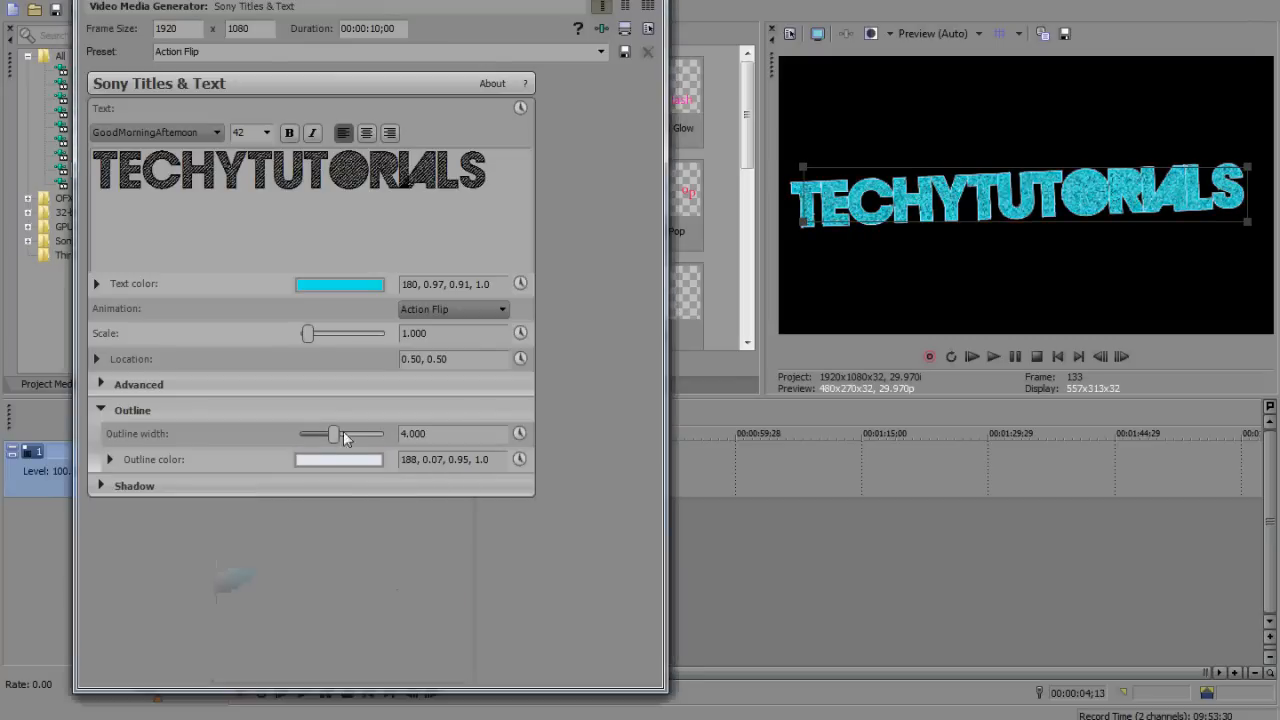
{"action": "left_click_drag", "start_coordinate": [345, 438], "coordinate": [317, 437]}
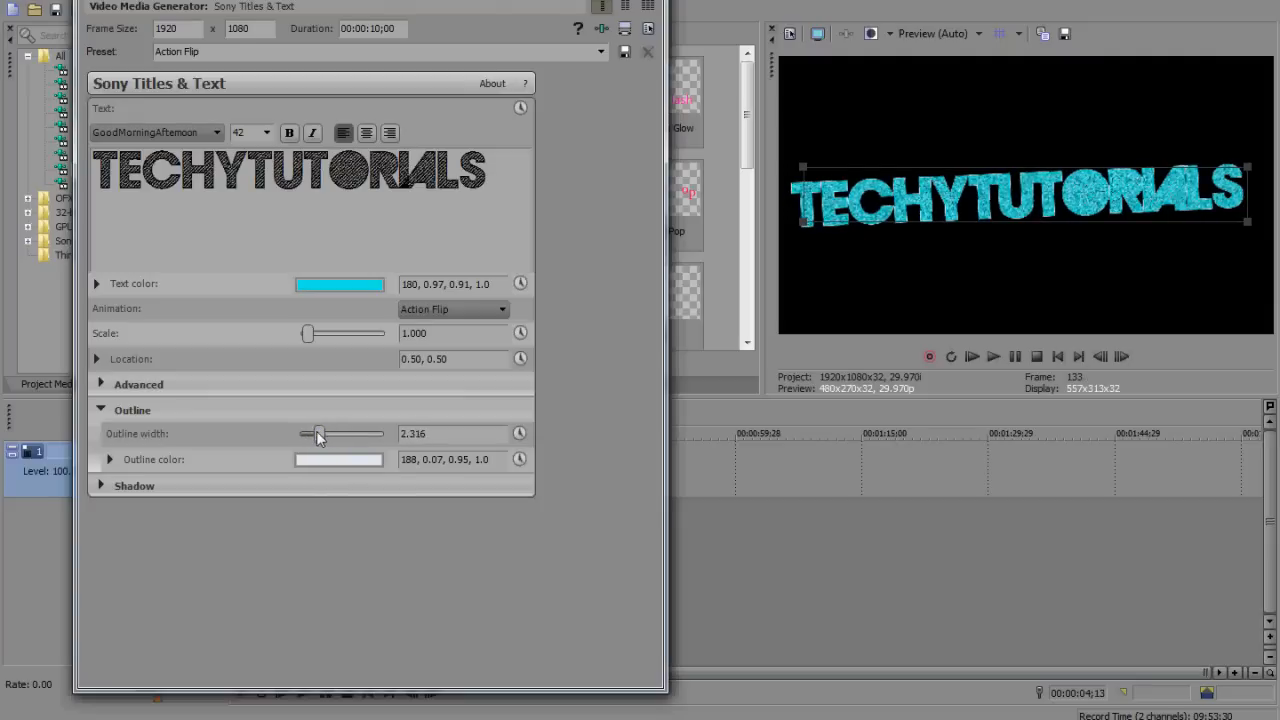
{"action": "left_click", "coordinate": [101, 411]}
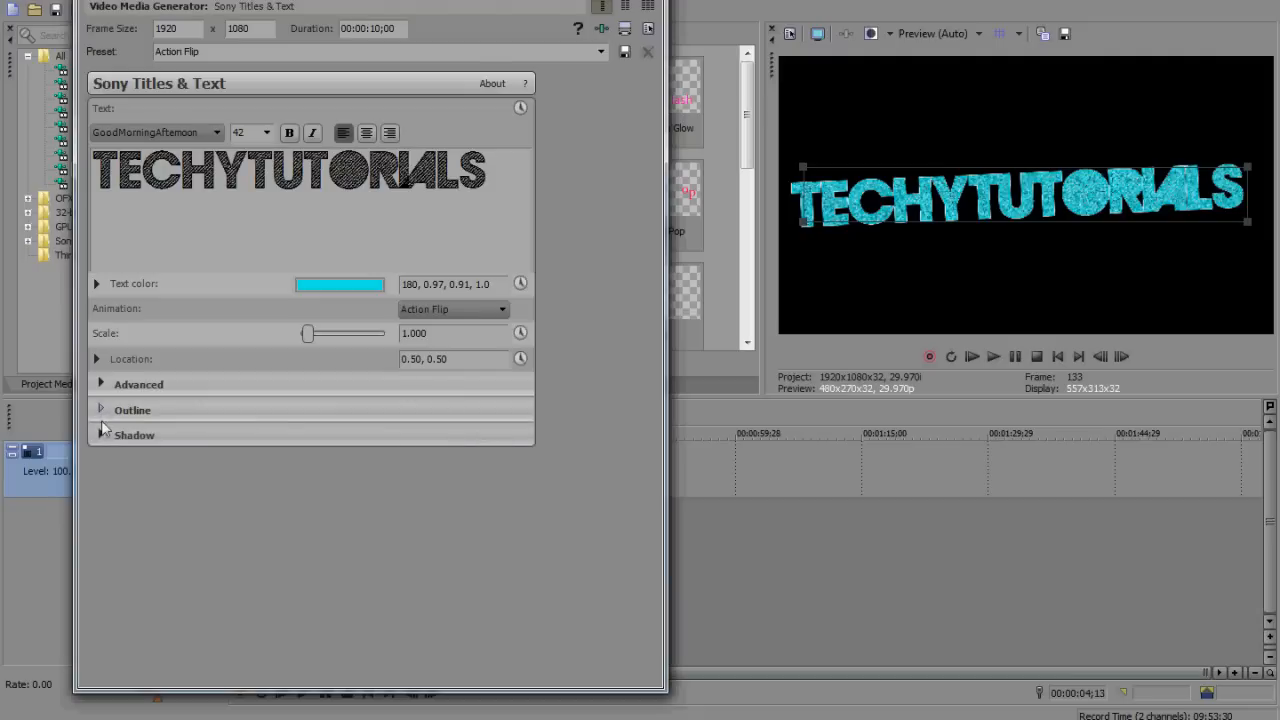
Step: Set the title's shadow blur to about 0.232 and look at the shadow color options
{"action": "left_click", "coordinate": [101, 432]}
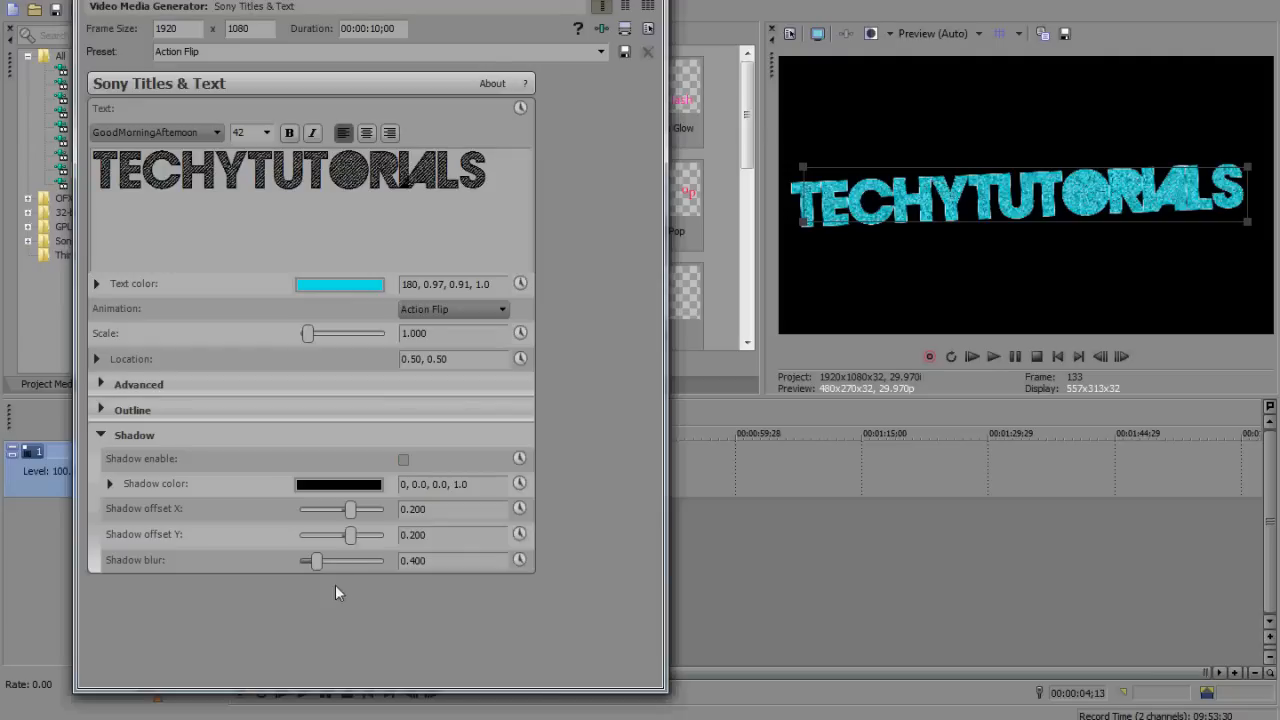
{"action": "left_click_drag", "start_coordinate": [320, 560], "coordinate": [316, 560]}
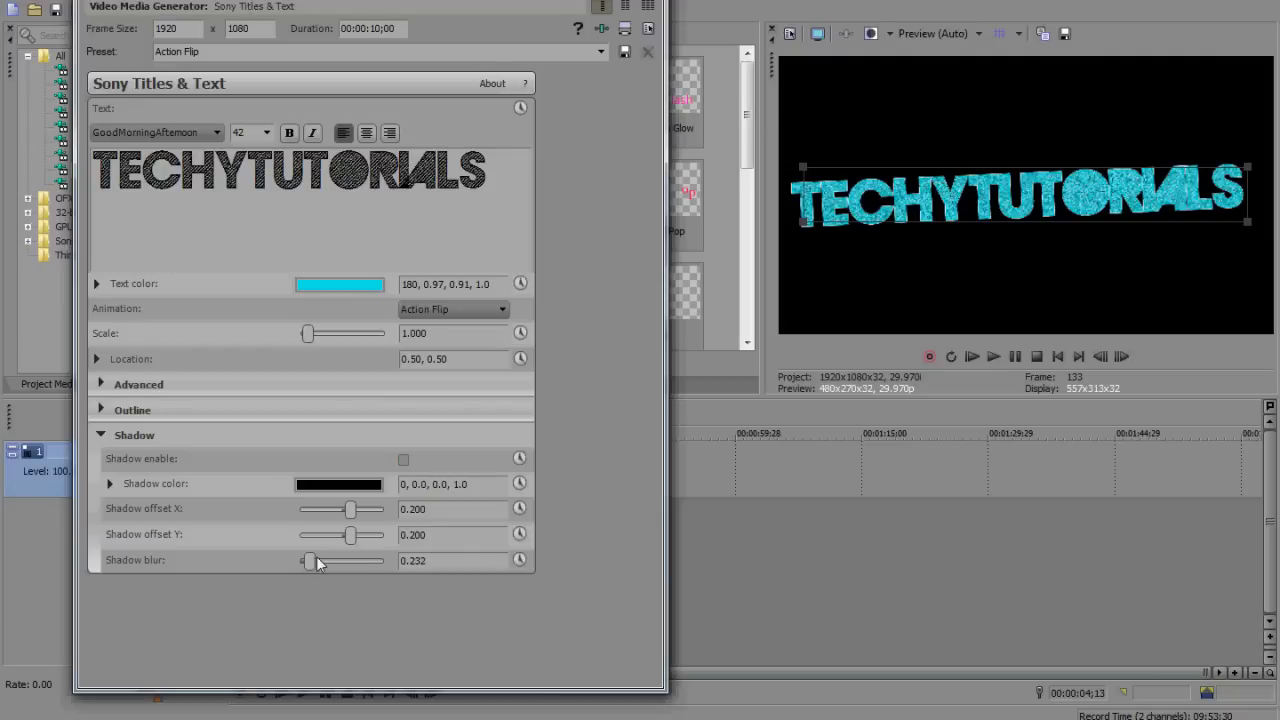
{"action": "left_click", "coordinate": [339, 484]}
{"action": "left_click", "coordinate": [343, 416]}
{"action": "left_click", "coordinate": [99, 435]}
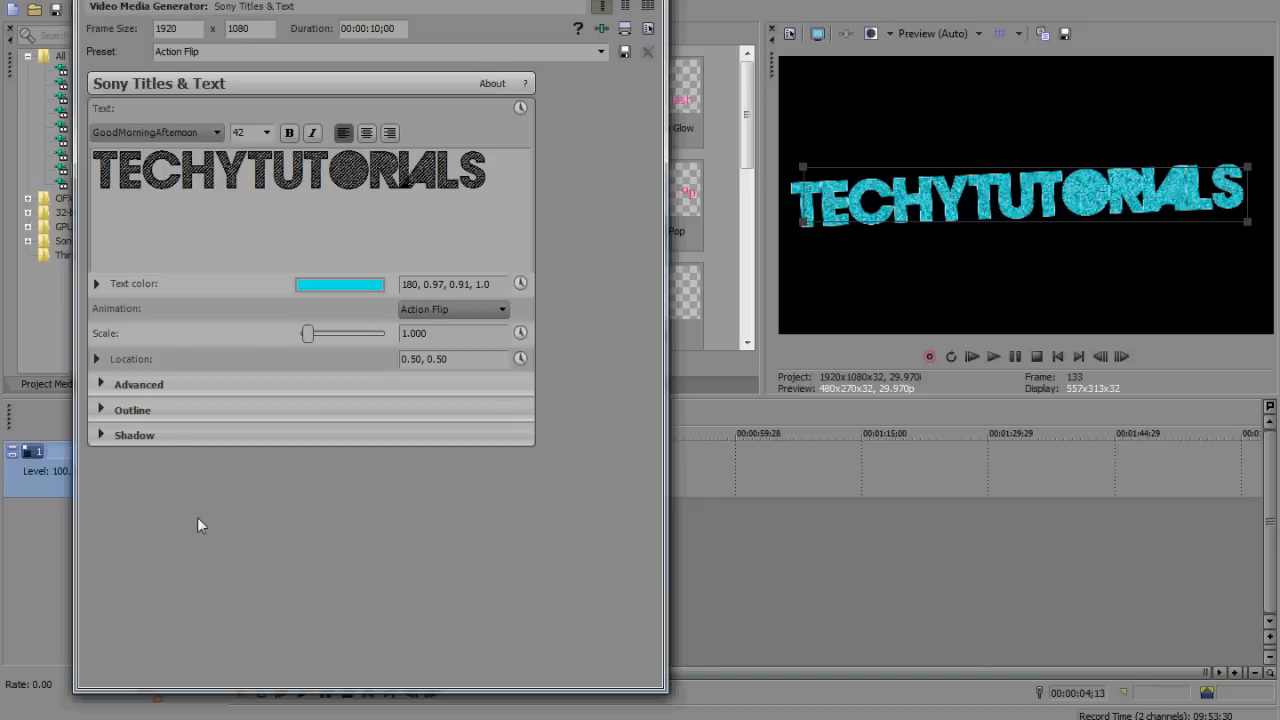
Step: Animate the title's outline width, adding a keyframe at 00:00:02;27 with the width set to about 5.158
{"action": "left_click", "coordinate": [100, 384]}
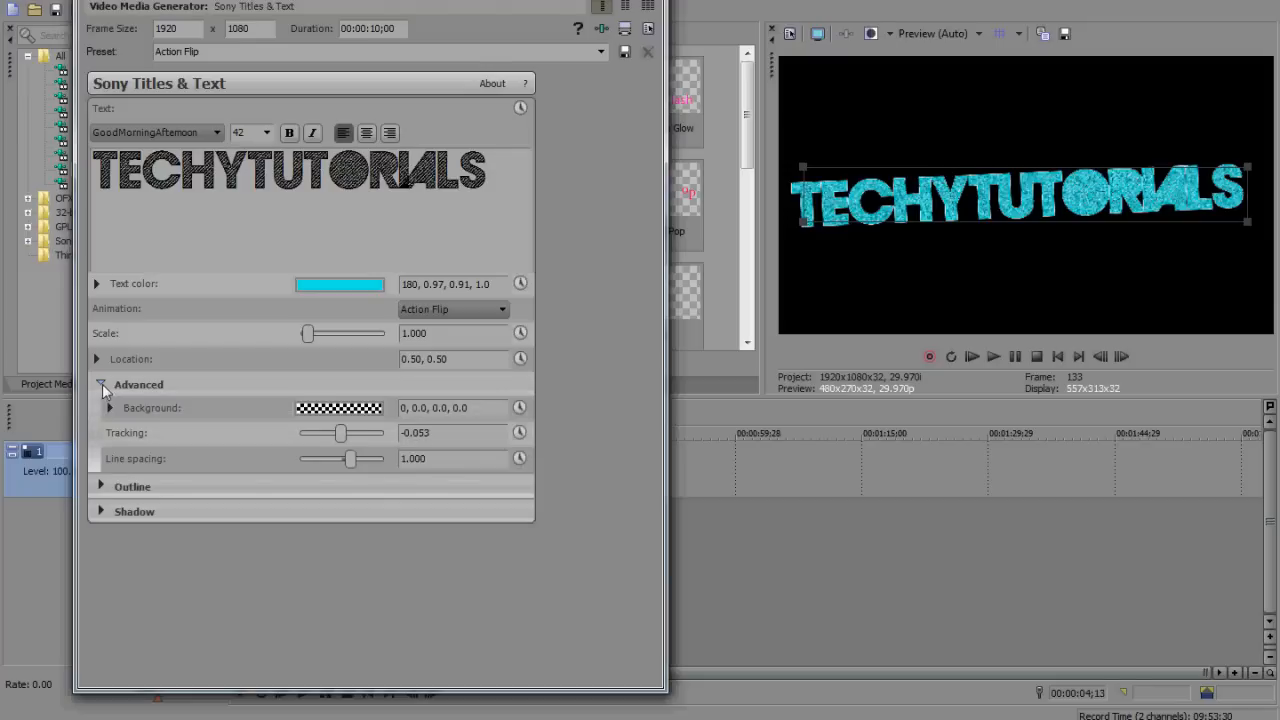
{"action": "left_click", "coordinate": [102, 384]}
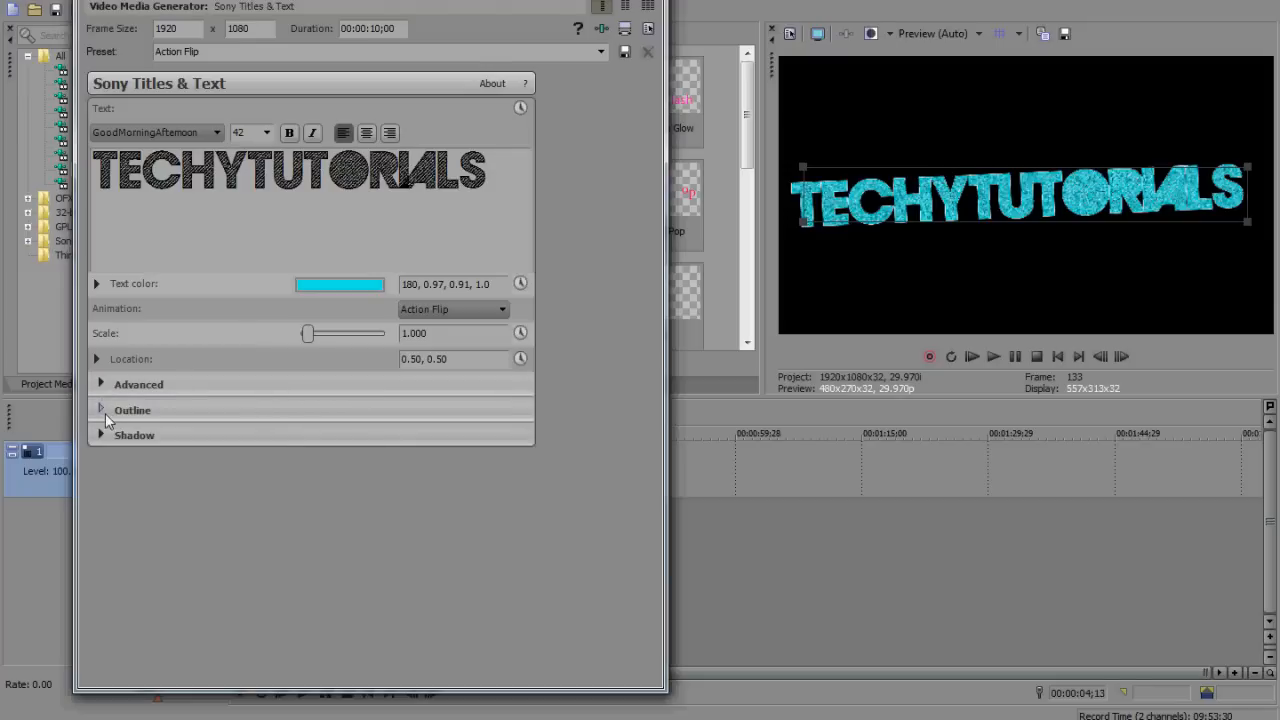
{"action": "left_click", "coordinate": [105, 411]}
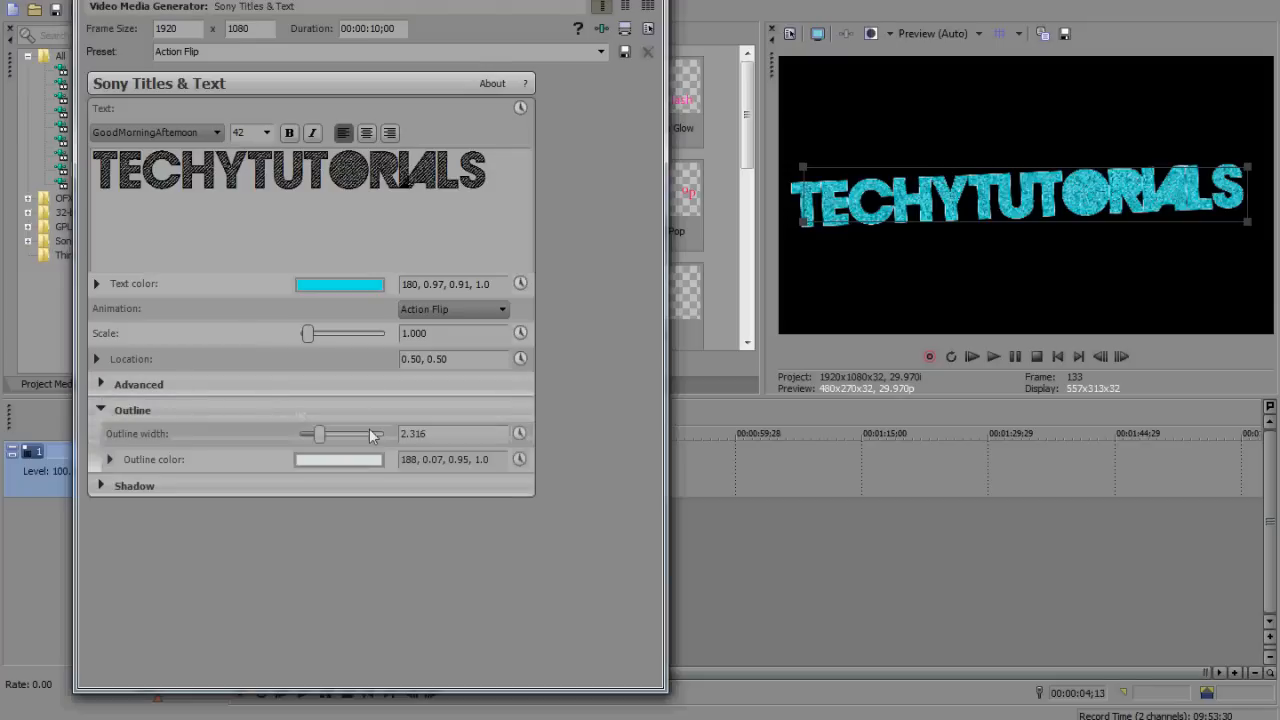
{"action": "left_click", "coordinate": [518, 434]}
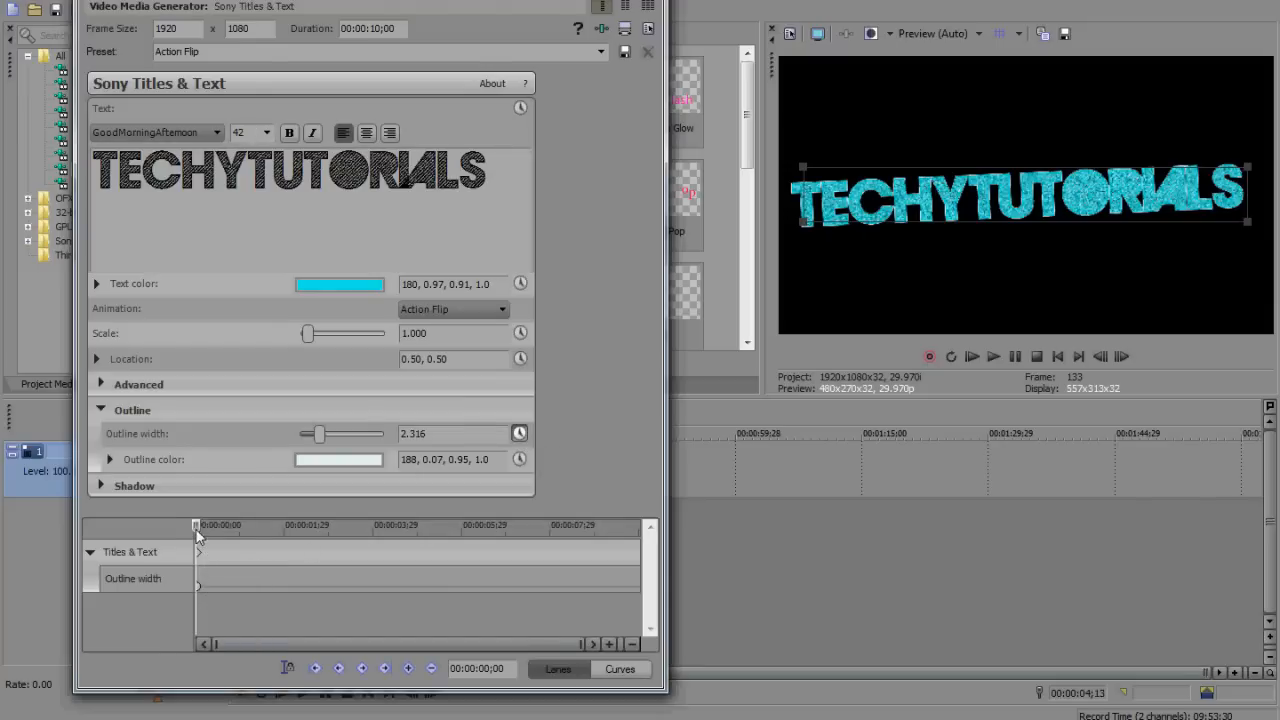
{"action": "left_click_drag", "start_coordinate": [197, 530], "coordinate": [323, 527]}
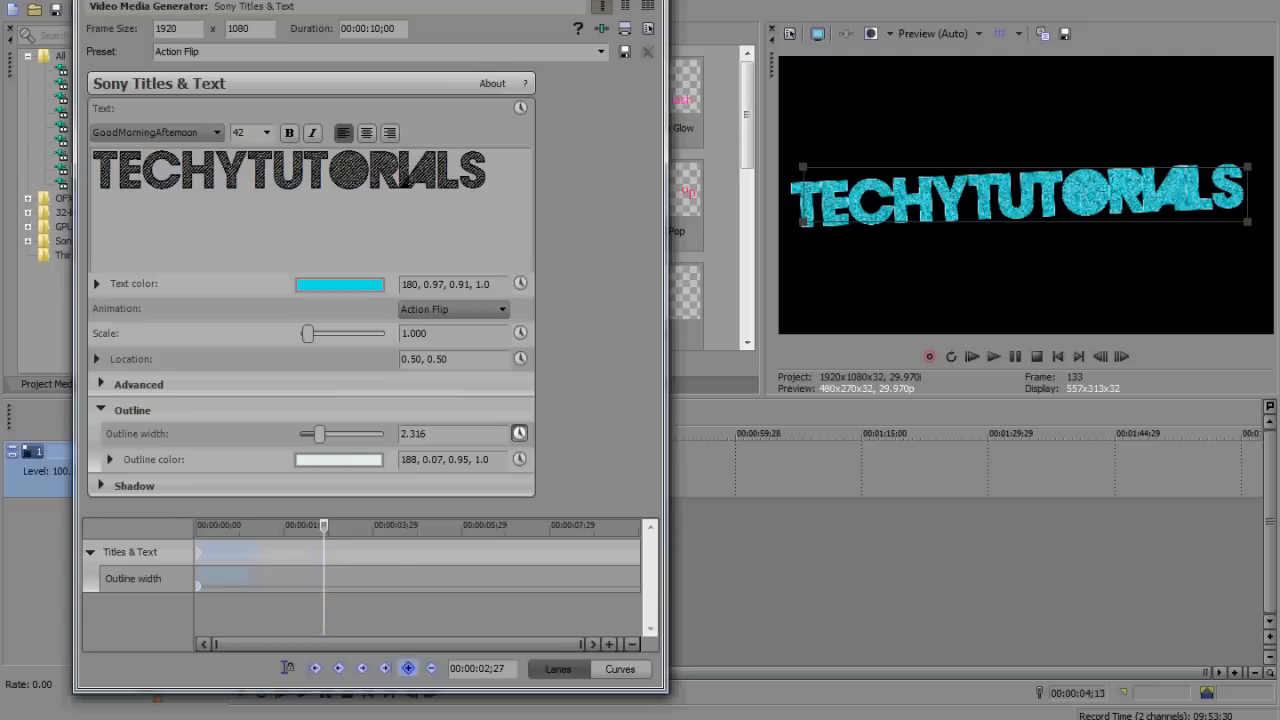
{"action": "left_click", "coordinate": [409, 668]}
{"action": "left_click_drag", "start_coordinate": [321, 434], "coordinate": [344, 435]}
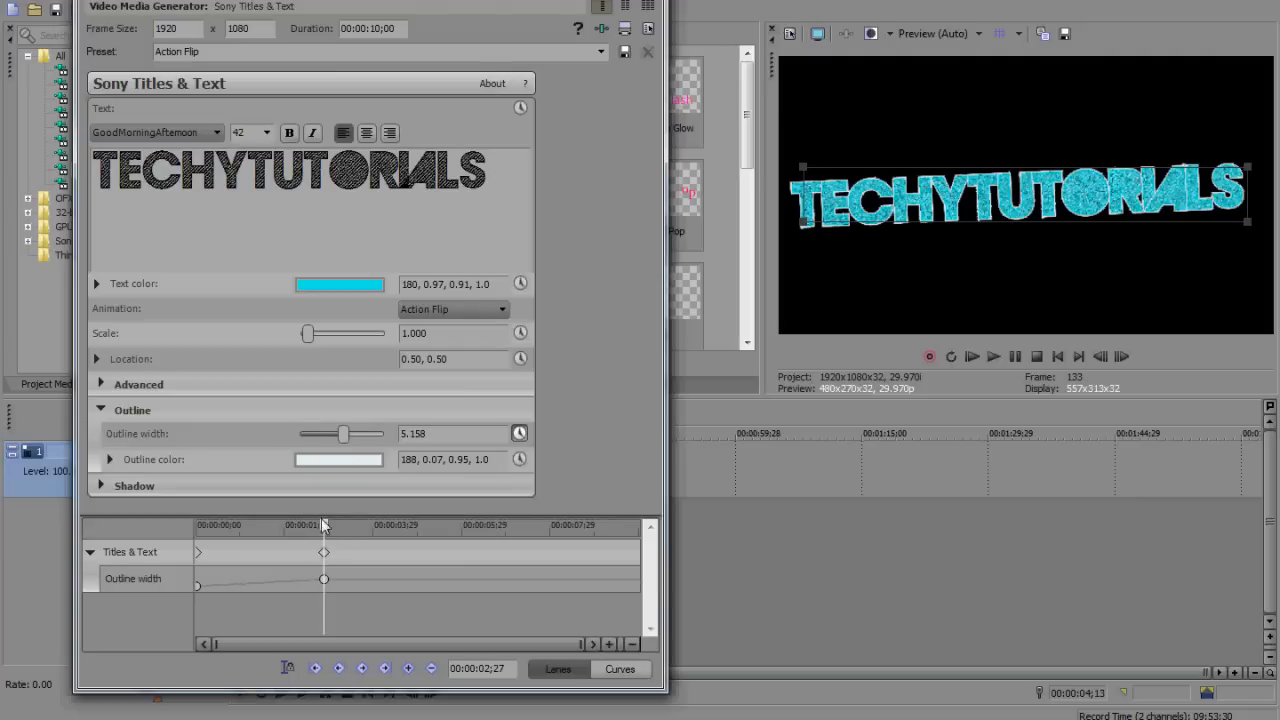
{"action": "mouse_move", "coordinate": [323, 525]}
{"action": "left_mouse_down"}
{"action": "mouse_move", "coordinate": [197, 525]}
{"action": "mouse_move", "coordinate": [326, 530]}
{"action": "left_mouse_up"}
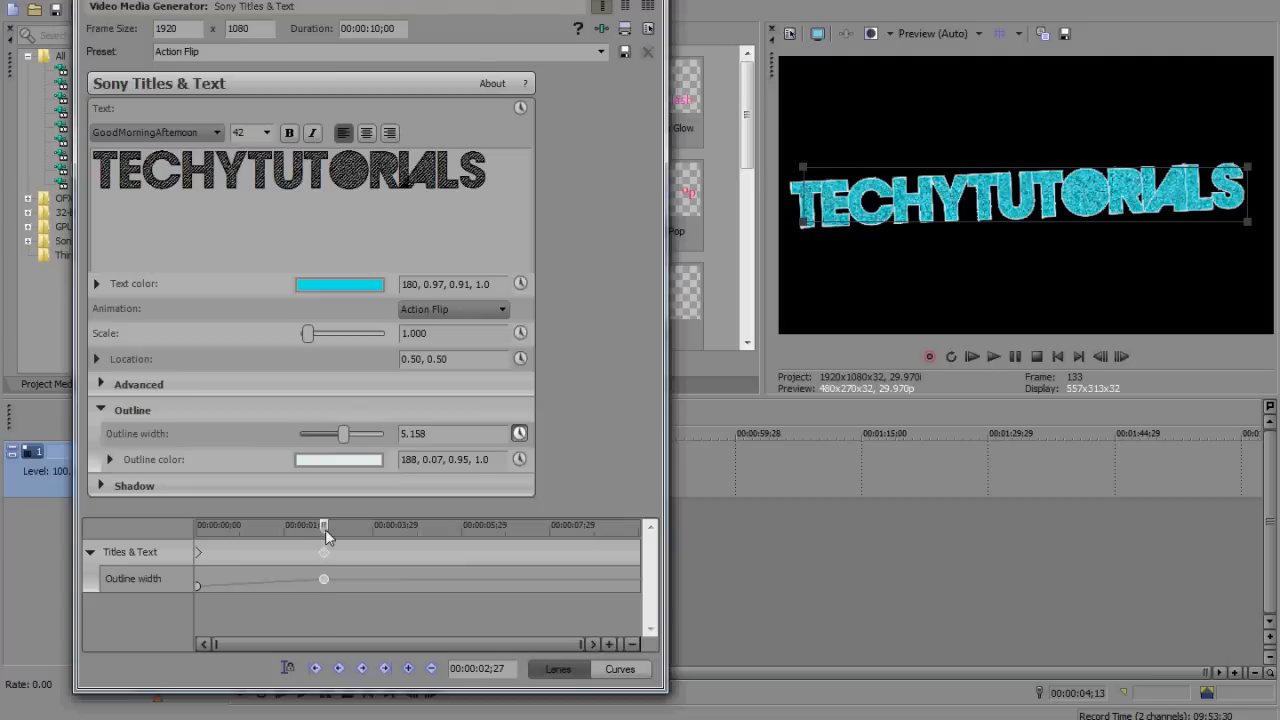
{"action": "left_click", "coordinate": [91, 552]}
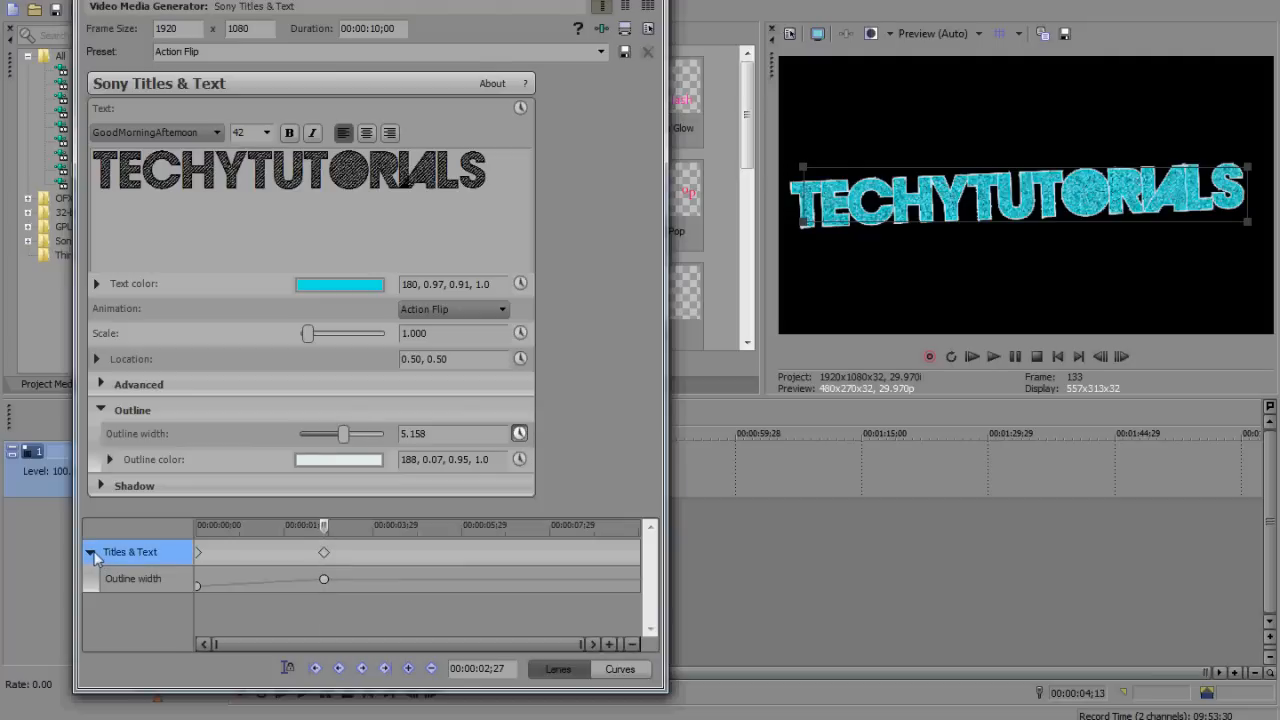
{"action": "left_click", "coordinate": [91, 553]}
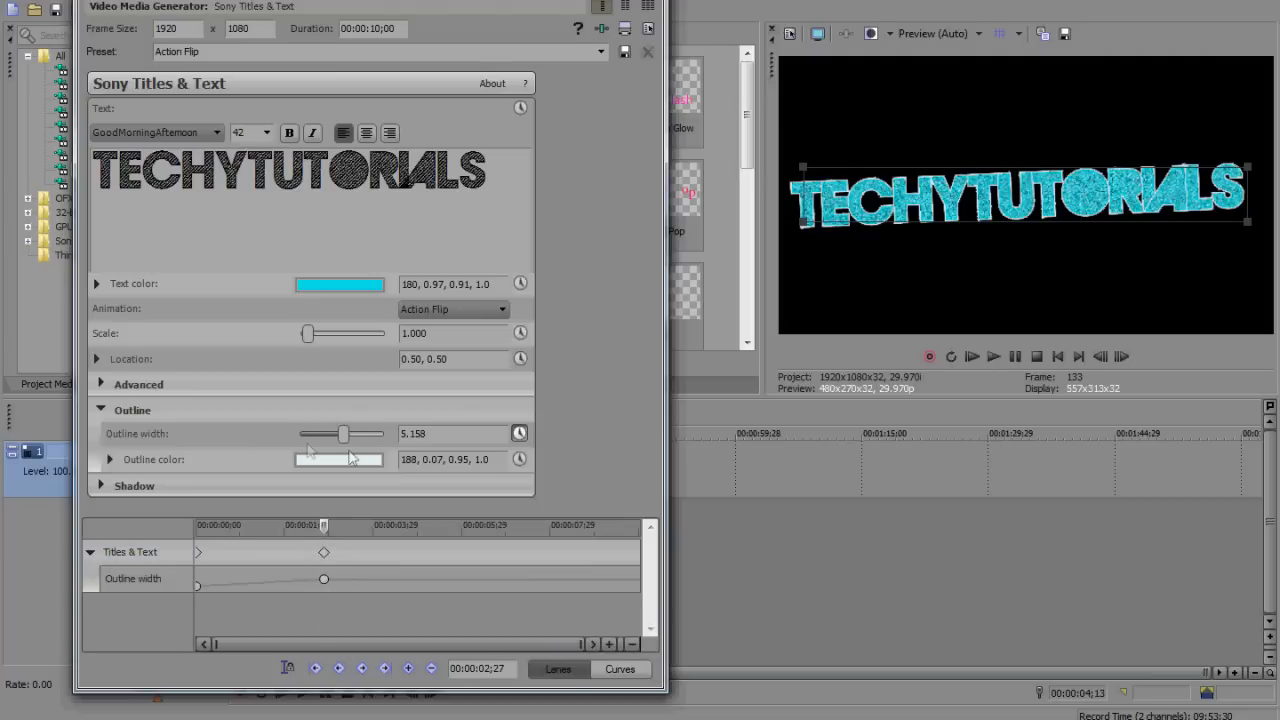
Step: Turn on keyframe animation for the title's Shadow enable setting
{"action": "left_click", "coordinate": [100, 407]}
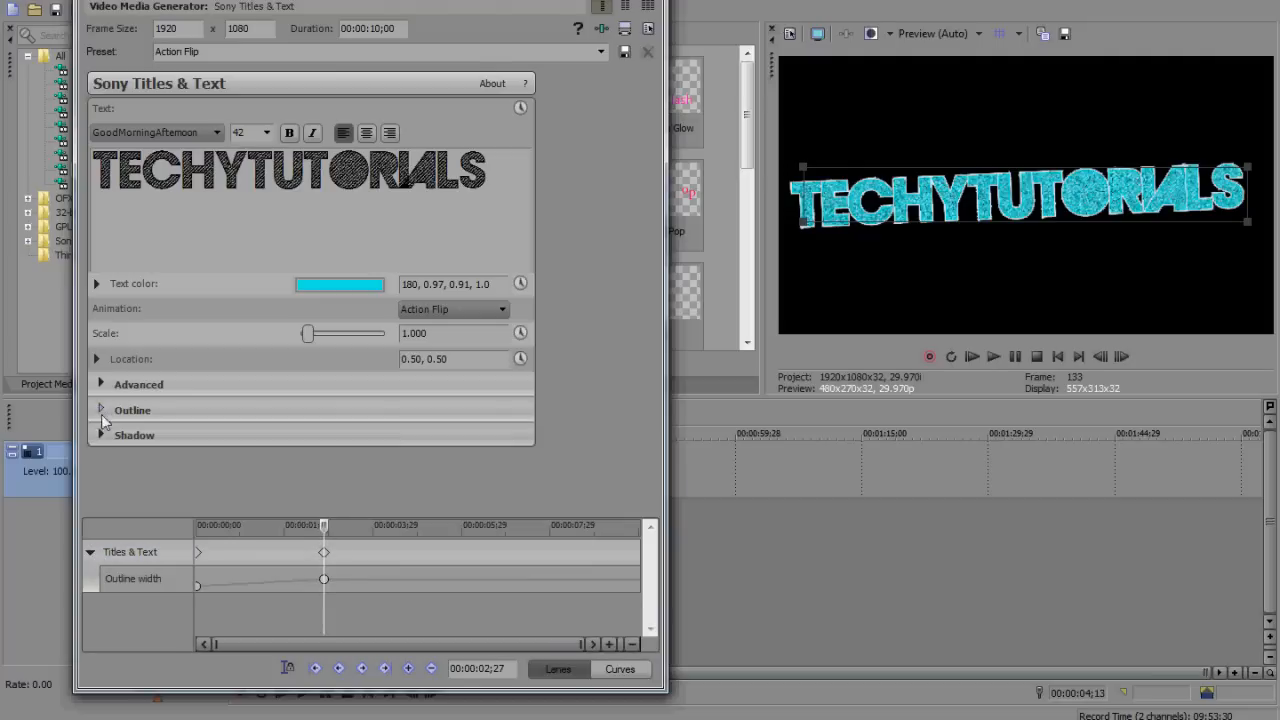
{"action": "left_click", "coordinate": [103, 434]}
{"action": "left_click", "coordinate": [520, 458]}
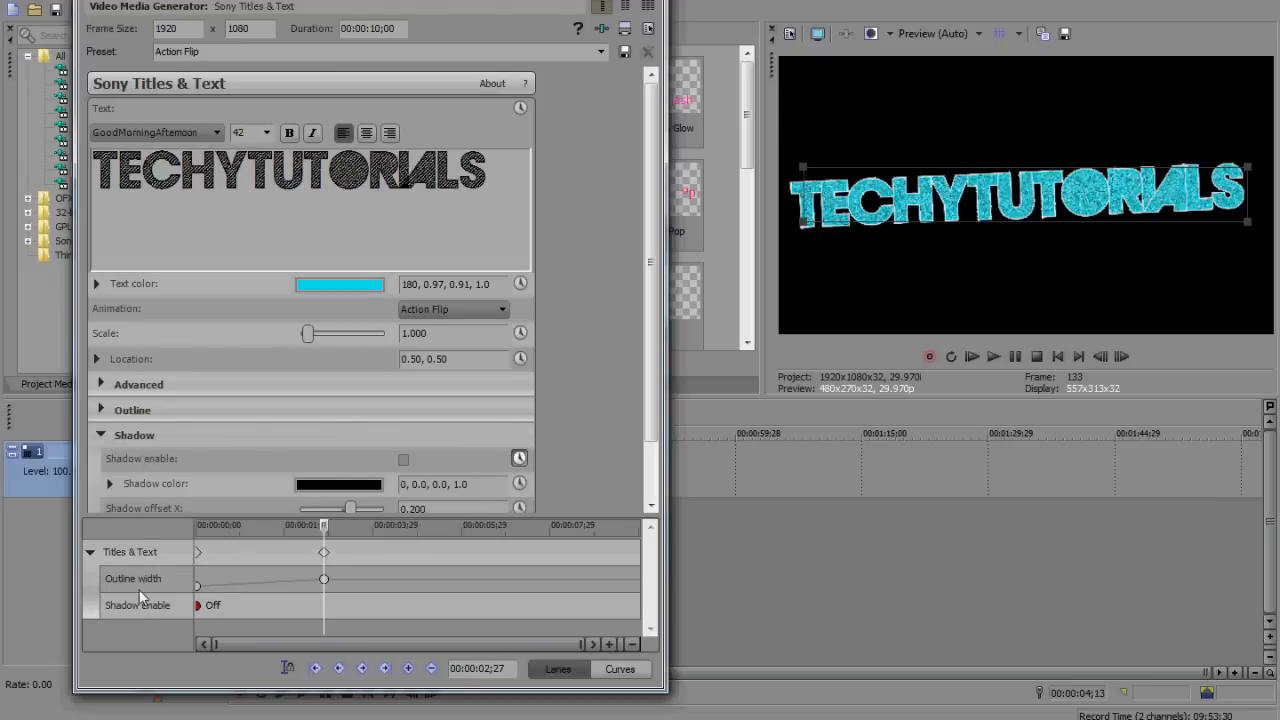
{"action": "left_click", "coordinate": [90, 552]}
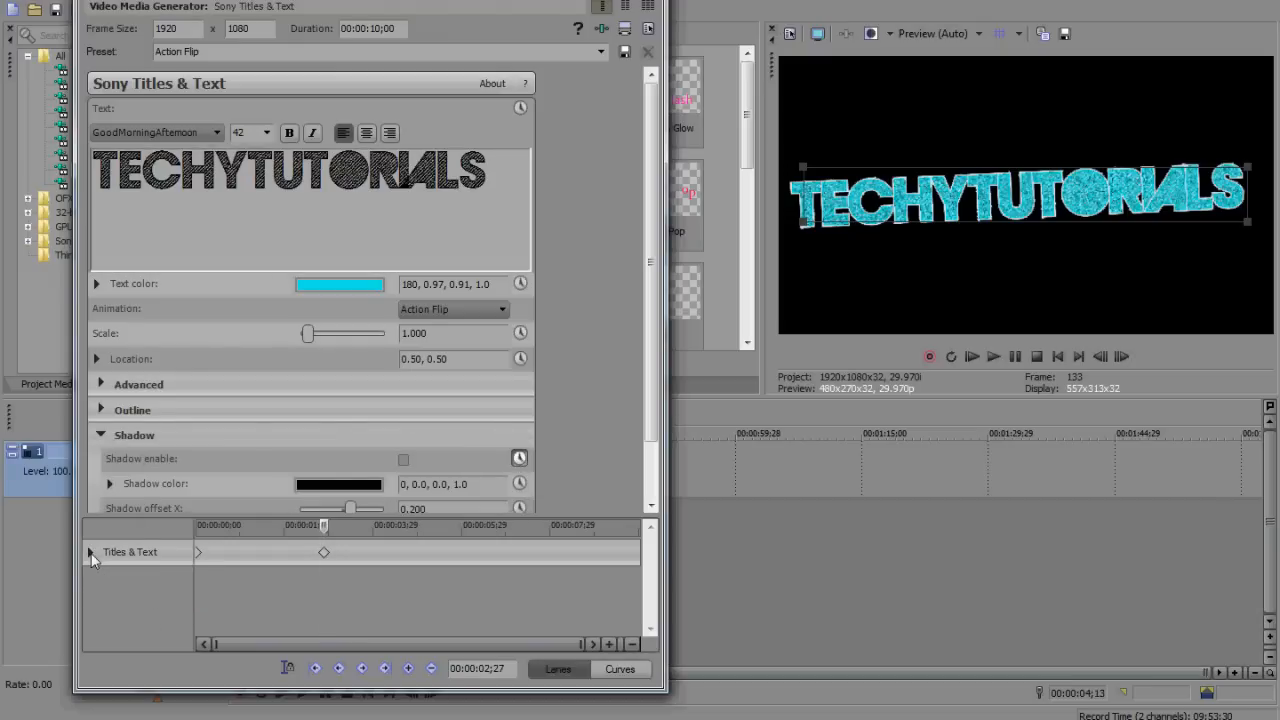
{"action": "left_click", "coordinate": [90, 552]}
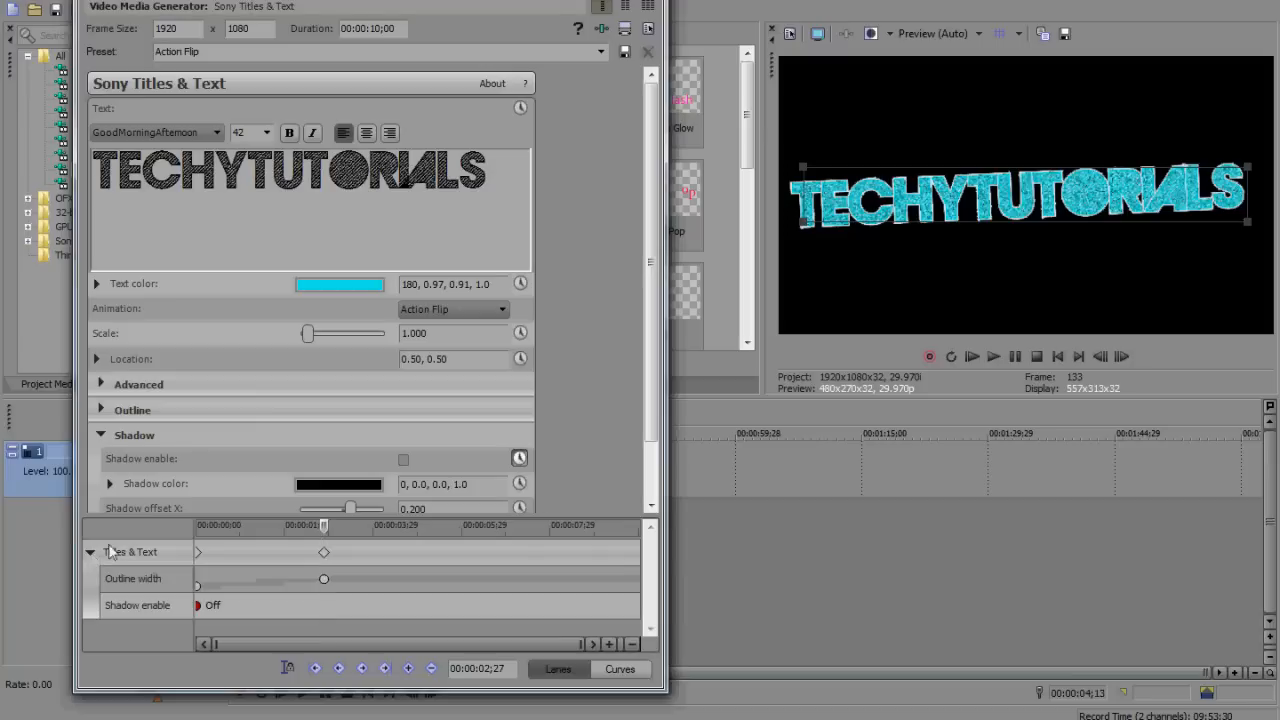
{"action": "left_click", "coordinate": [520, 458]}
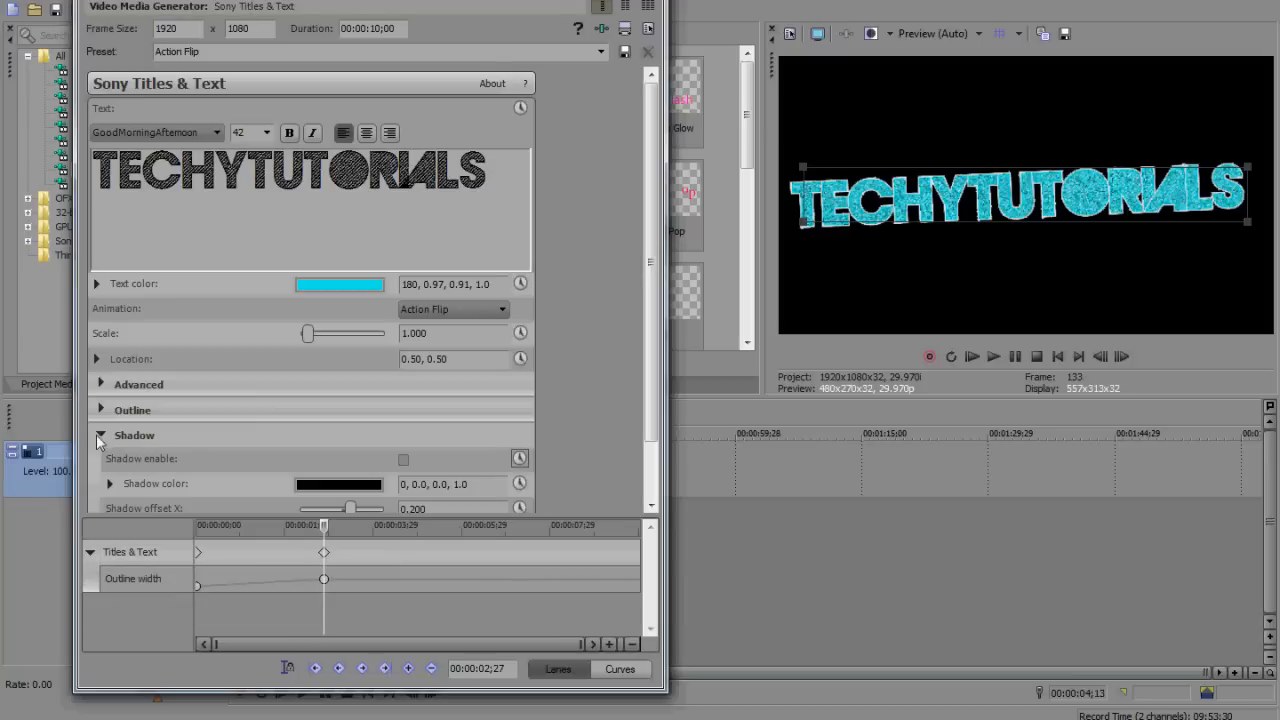
{"action": "left_click", "coordinate": [100, 435]}
Step: Display the keyframes as curves, lower the outline width point at 00:00:02;27 to about 4.030, and return to the lanes view
{"action": "left_click", "coordinate": [101, 410]}
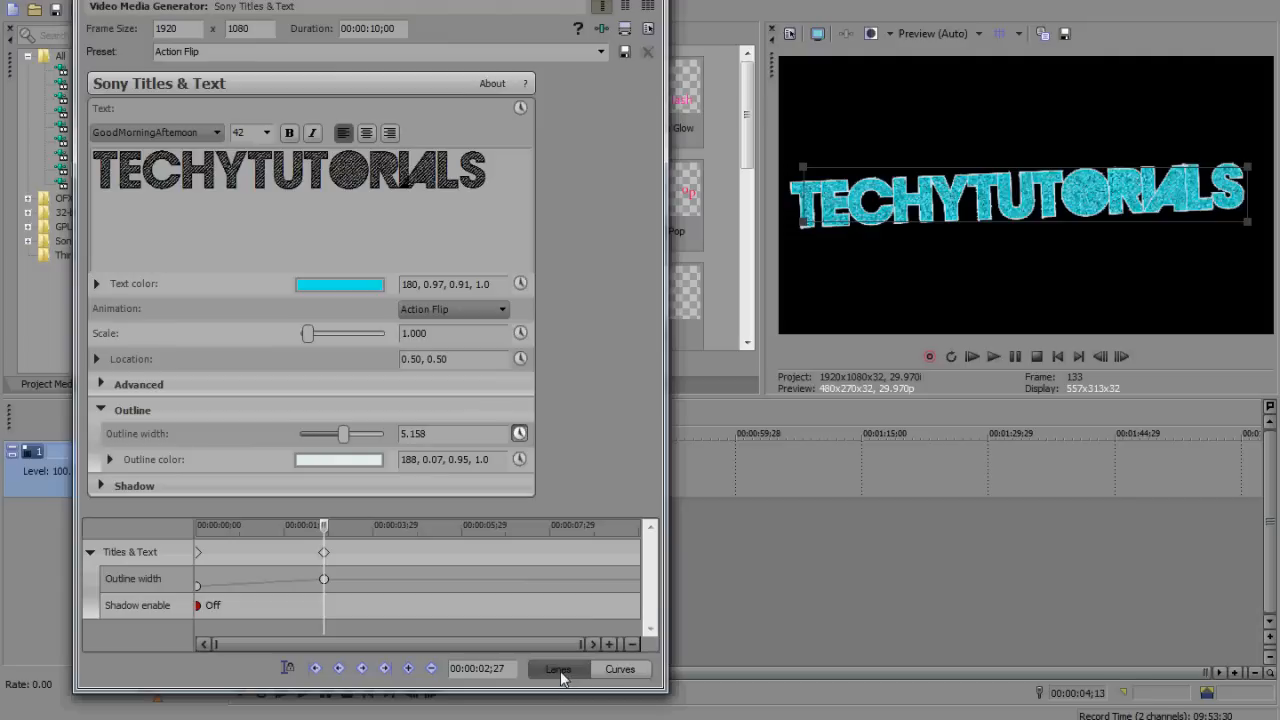
{"action": "left_click", "coordinate": [617, 672]}
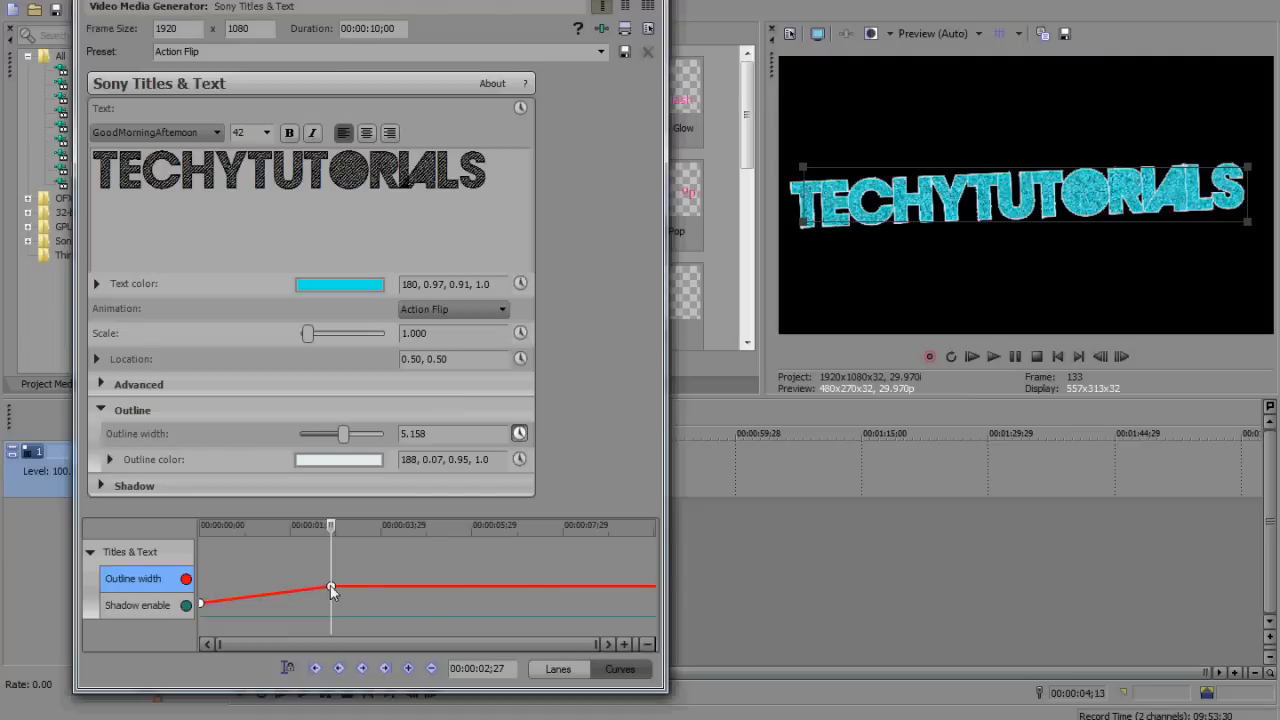
{"action": "left_click_drag", "start_coordinate": [331, 587], "coordinate": [390, 581]}
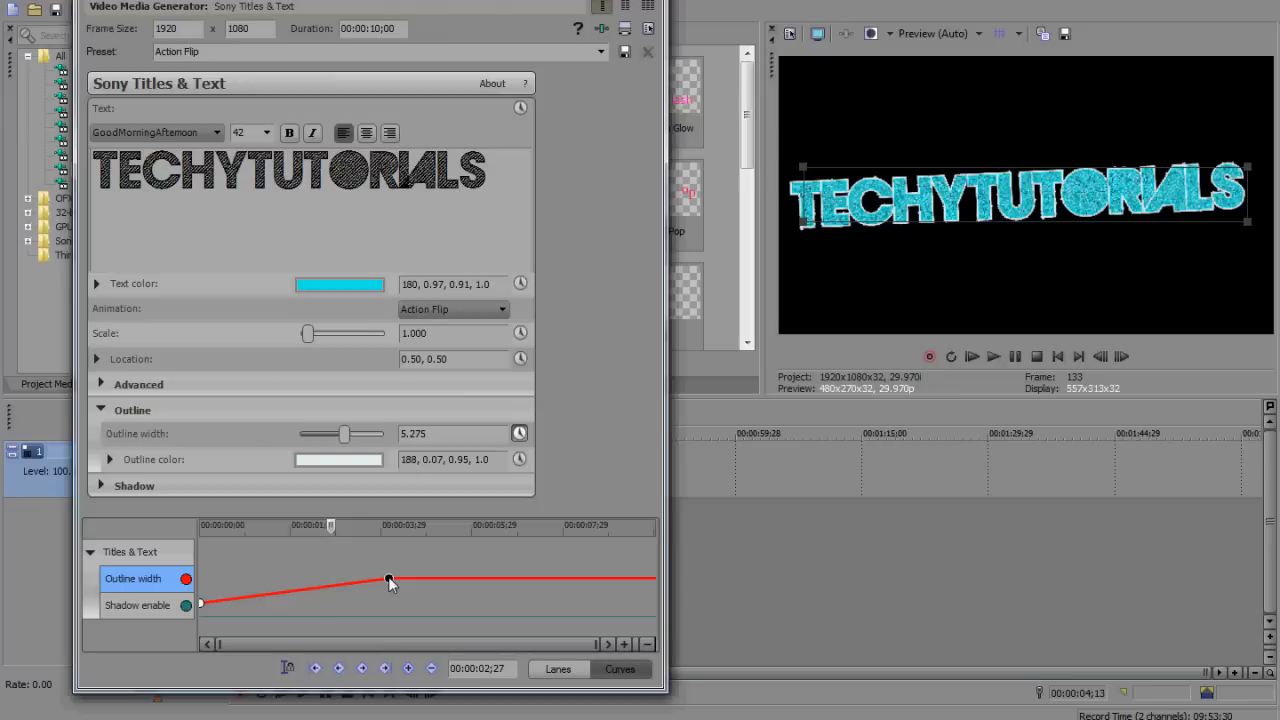
{"action": "left_click_drag", "start_coordinate": [390, 583], "coordinate": [331, 594]}
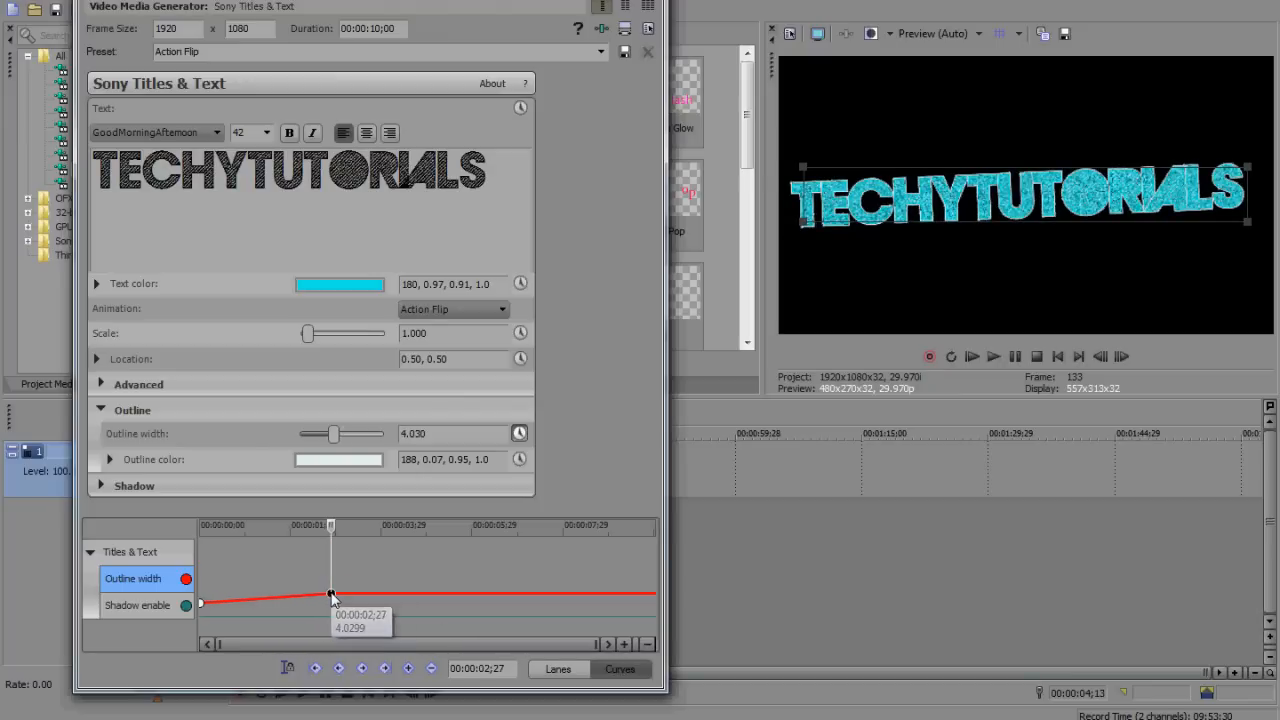
{"action": "left_click", "coordinate": [557, 669]}
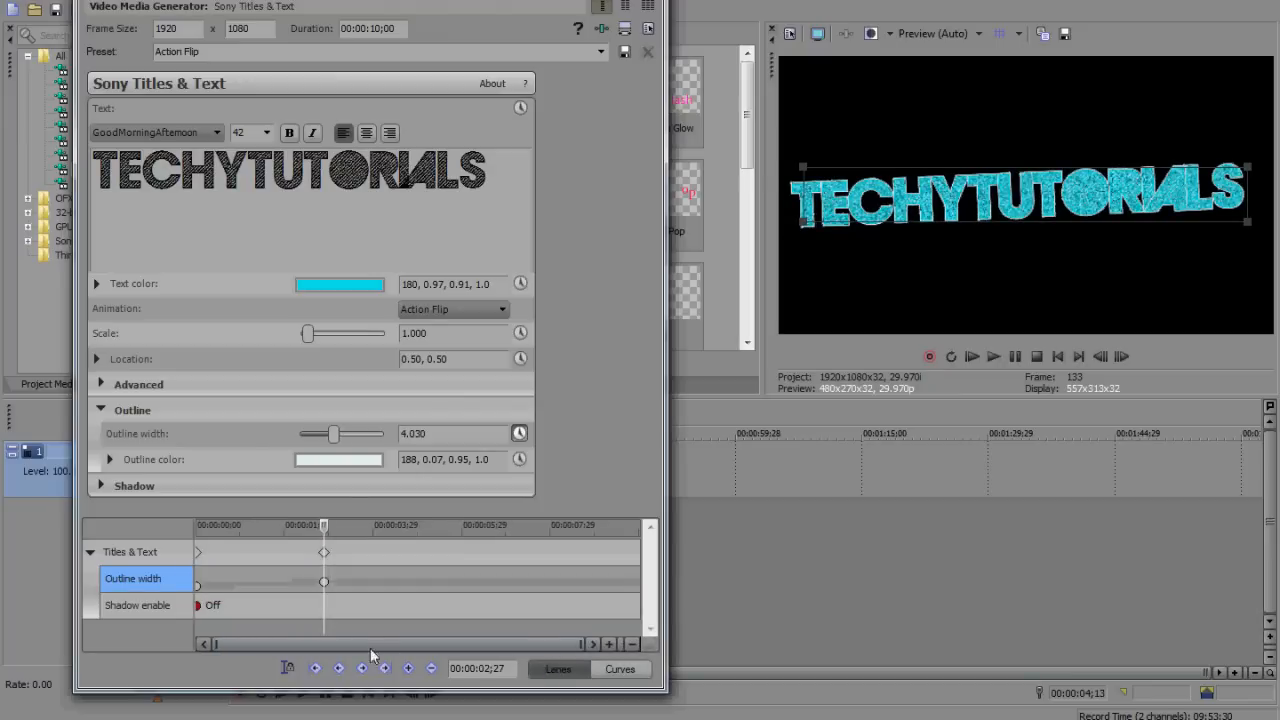
Step: Remove the keyframe animation from the outline width and Shadow enable settings, and close the title's settings window
{"action": "left_click", "coordinate": [519, 434]}
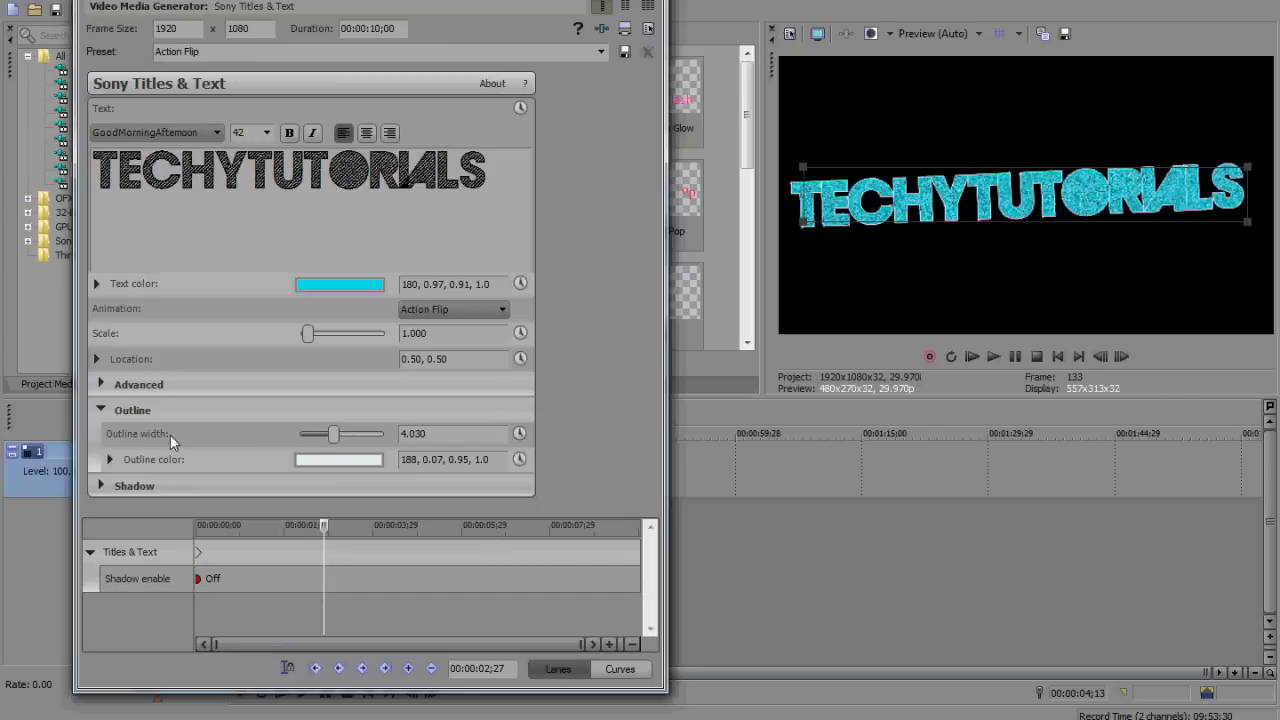
{"action": "left_click", "coordinate": [104, 414]}
{"action": "left_click", "coordinate": [104, 436]}
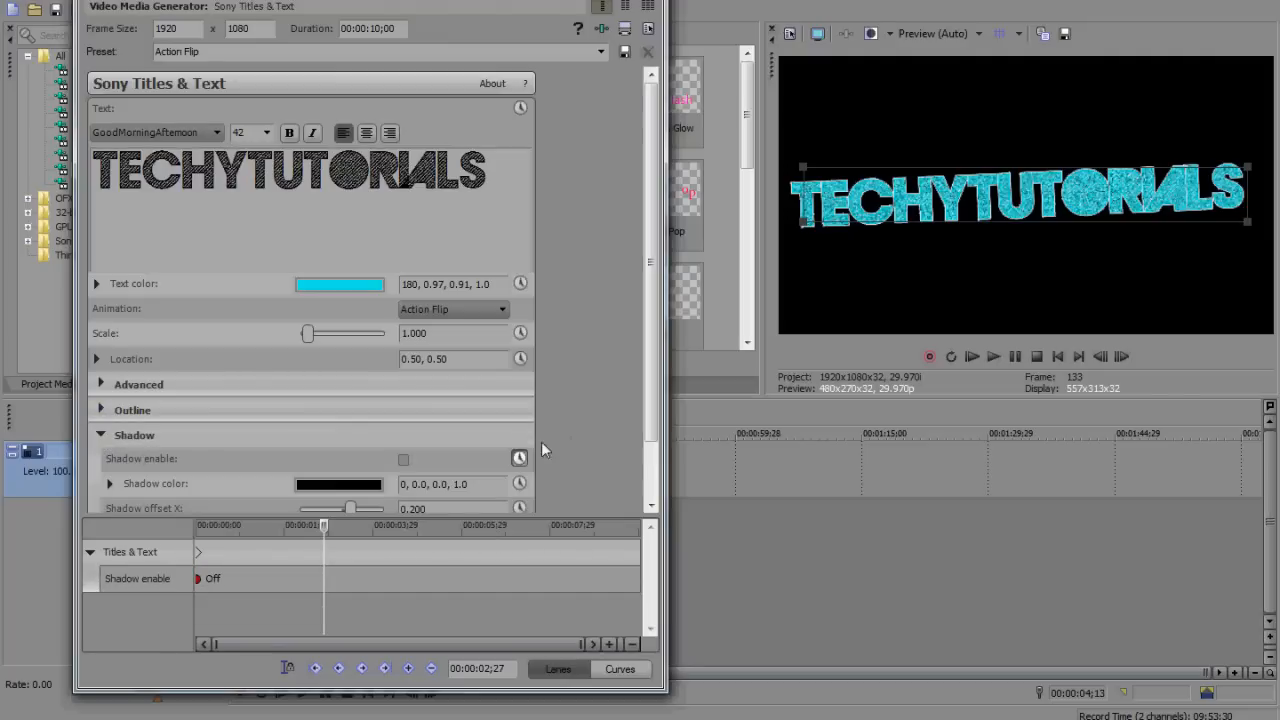
{"action": "left_click", "coordinate": [519, 457]}
{"action": "left_click", "coordinate": [102, 435]}
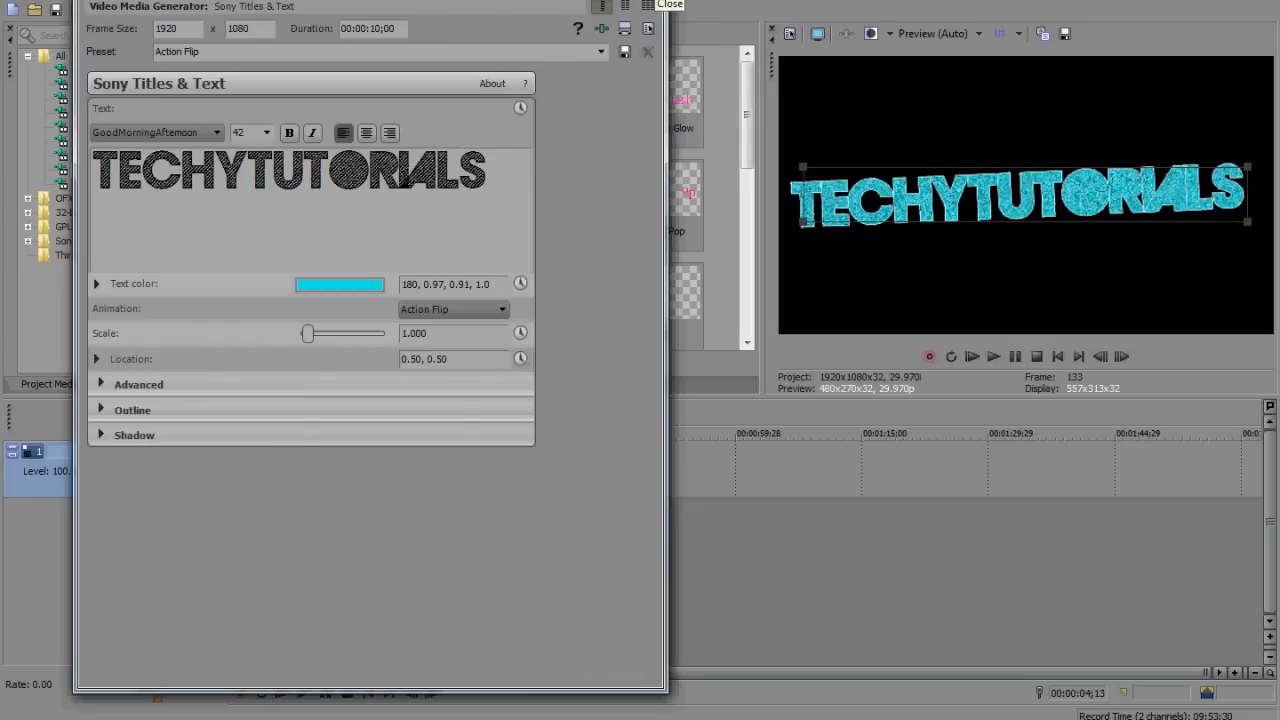
{"action": "left_click", "coordinate": [656, 4]}
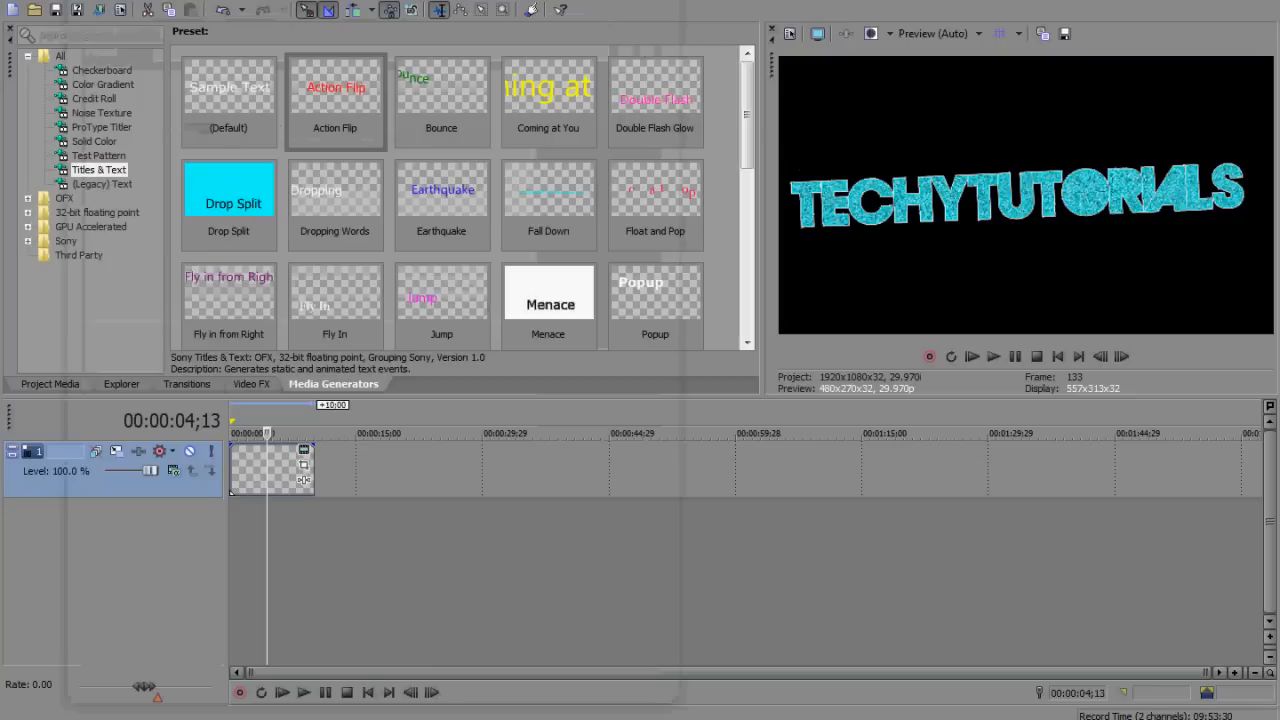